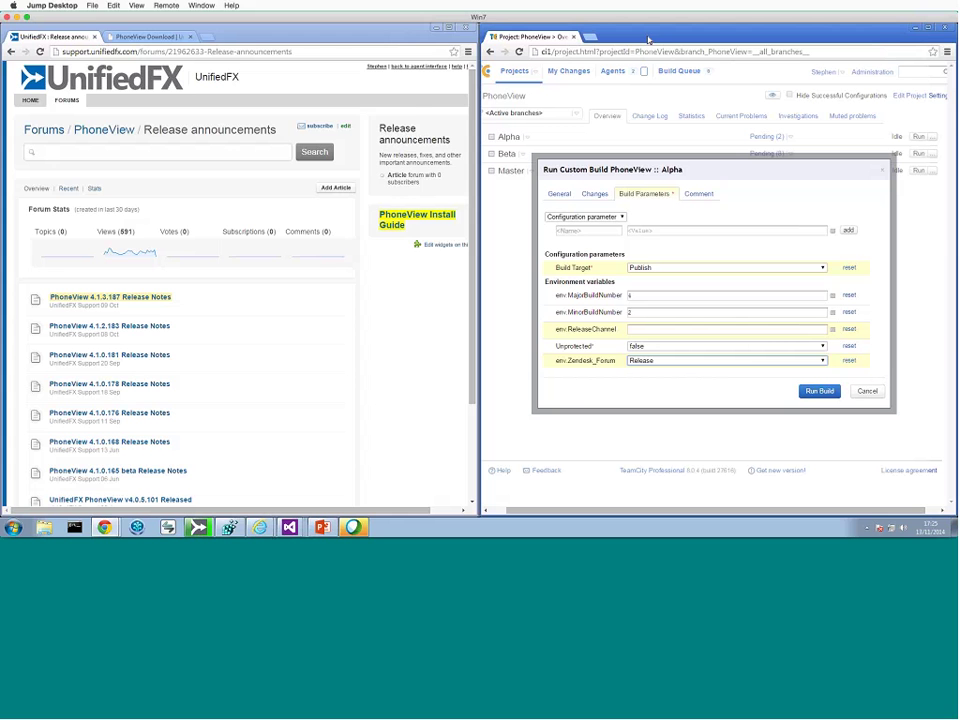
Refresh the PhoneView download page to check the published release, and return to the release announcements forum
{"action": "left_click", "coordinate": [148, 36]}
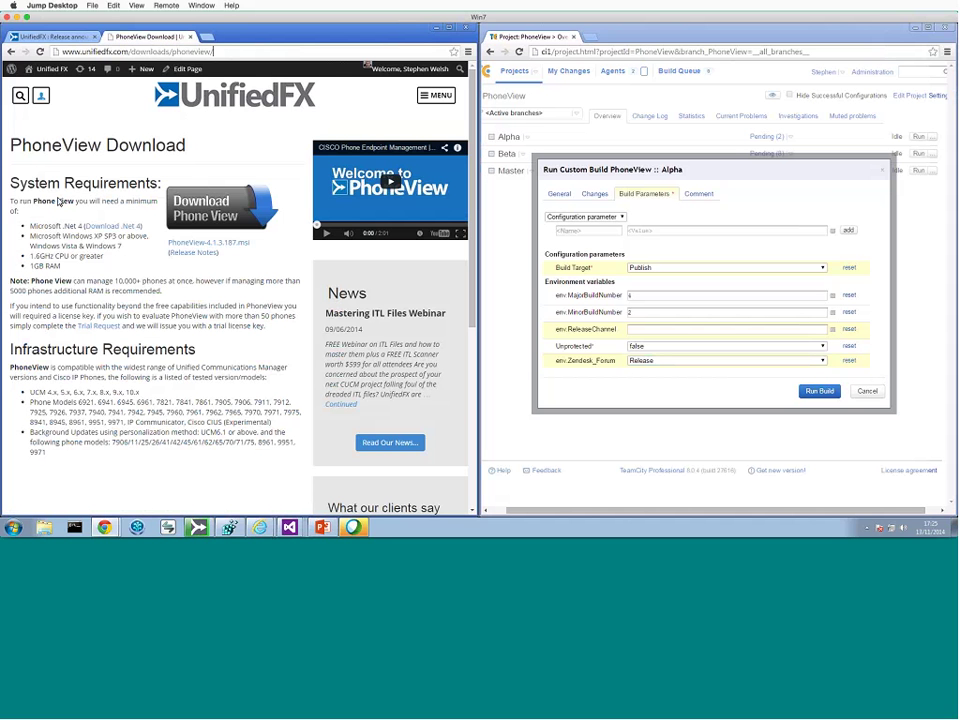
{"action": "left_click", "coordinate": [39, 51]}
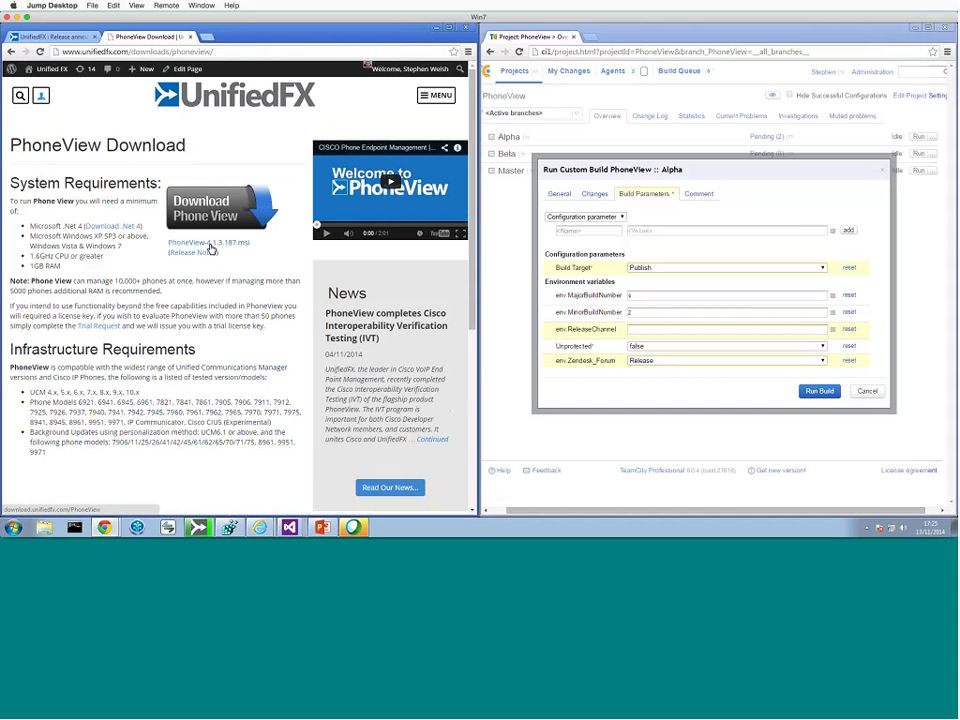
{"action": "left_click", "coordinate": [54, 38]}
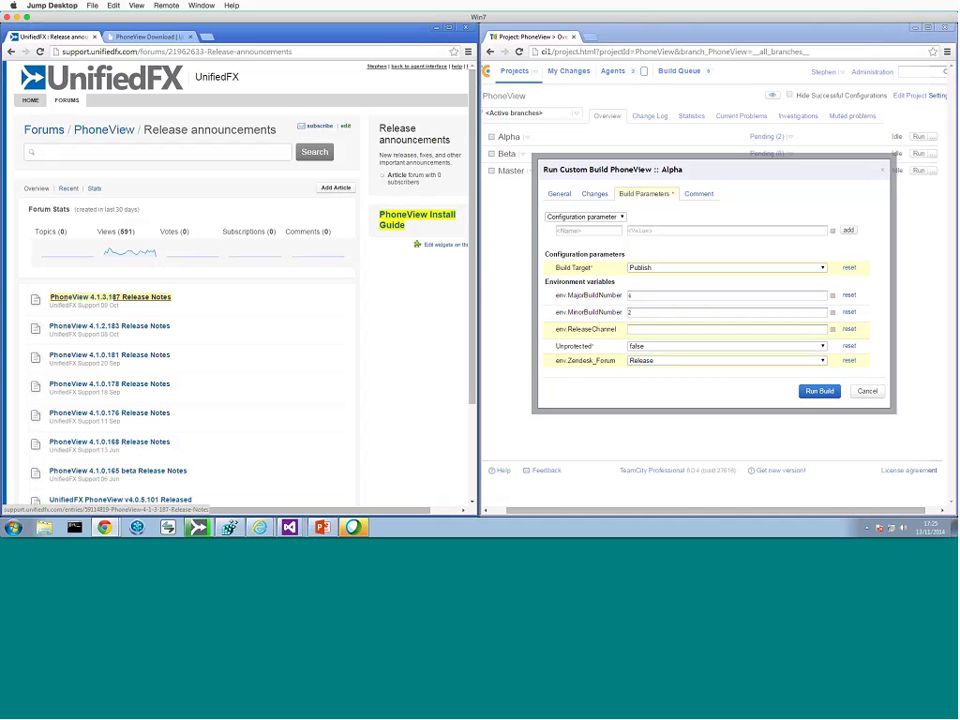
{"action": "left_click", "coordinate": [649, 329]}
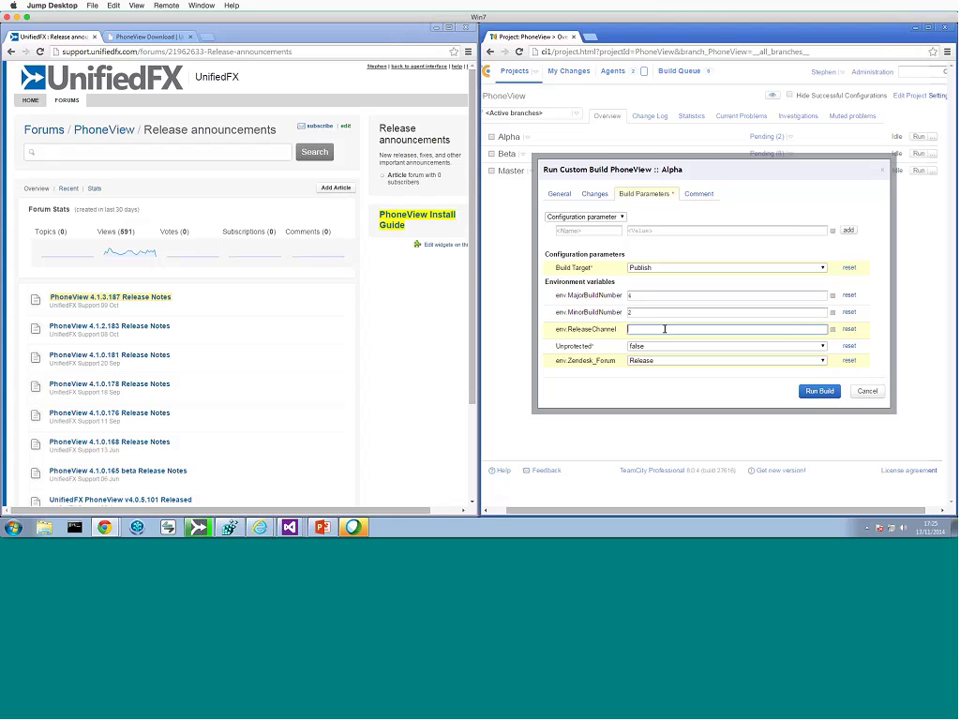
{"action": "type", "text": "slpha"}
{"action": "key", "text": "BackSpace"}
{"action": "key", "text": "BackSpace"}
{"action": "key", "text": "BackSpace"}
{"action": "key", "text": "BackSpace"}
{"action": "key", "text": "BackSpace"}
{"action": "type", "text": "beta"}
{"action": "key", "text": "BackSpace"}
{"action": "key", "text": "BackSpace"}
{"action": "key", "text": "BackSpace"}
{"action": "key", "text": "BackSpace"}
{"action": "type", "text": "current"}
{"action": "key", "text": "BackSpace"}
{"action": "key", "text": "BackSpace"}
{"action": "key", "text": "BackSpace"}
{"action": "key", "text": "BackSpace"}
{"action": "key", "text": "BackSpace"}
{"action": "key", "text": "BackSpace"}
{"action": "key", "text": "BackSpace"}
Run the custom Alpha build with the Zendesk forum set to Release, and open the Alpha configuration to check the build's progress
{"action": "left_click", "coordinate": [823, 365]}
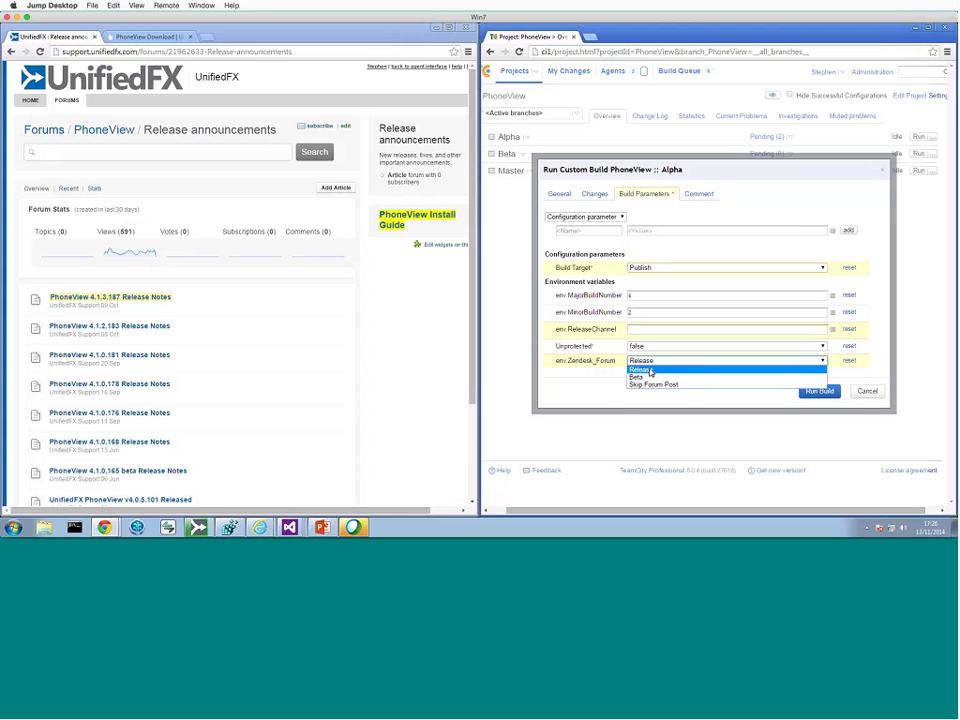
{"action": "left_click", "coordinate": [648, 370]}
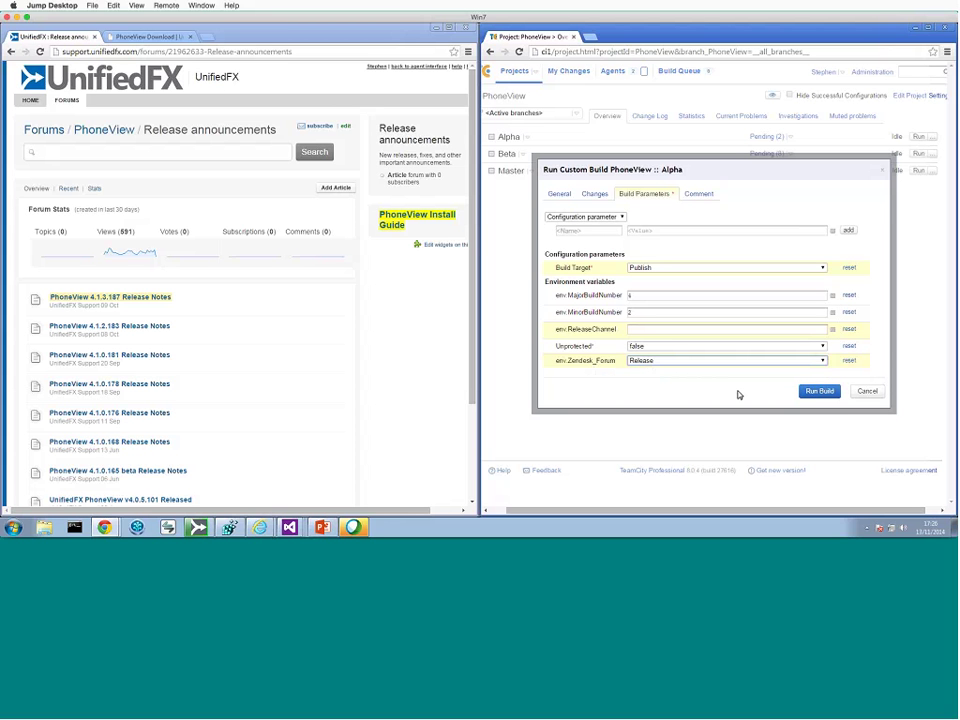
{"action": "left_click", "coordinate": [822, 394]}
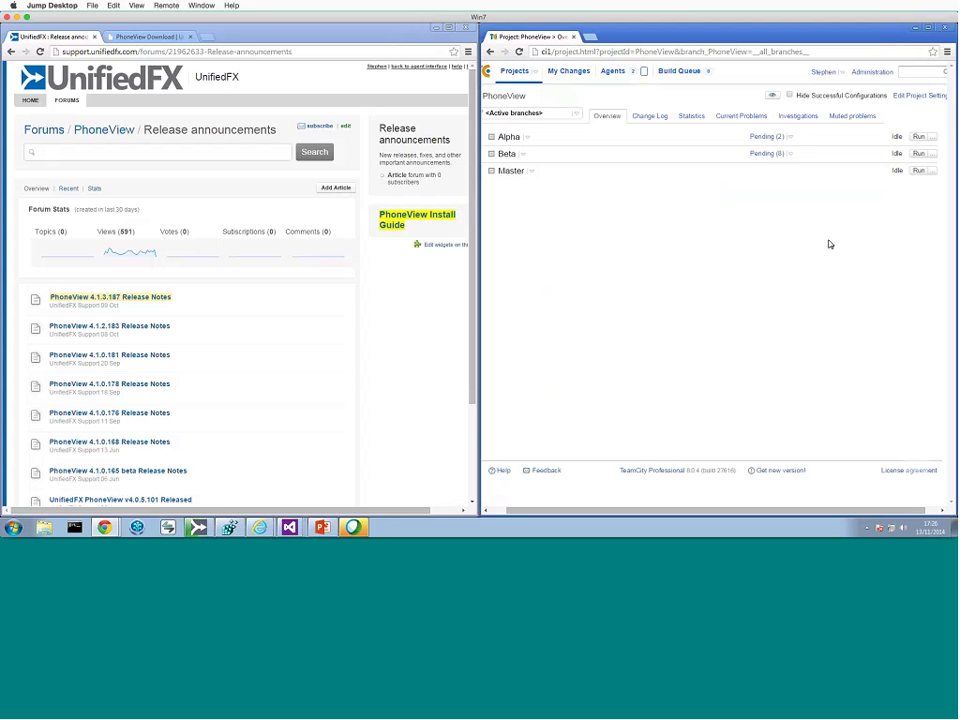
{"action": "left_click", "coordinate": [507, 139]}
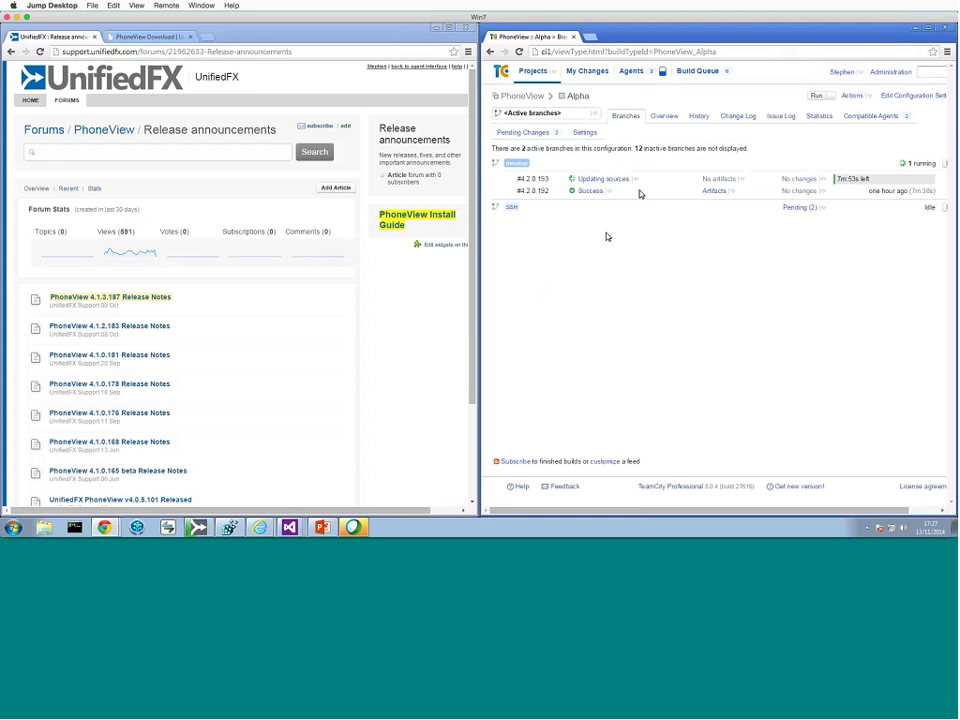
{"action": "mouse_move", "coordinate": [841, 183]}
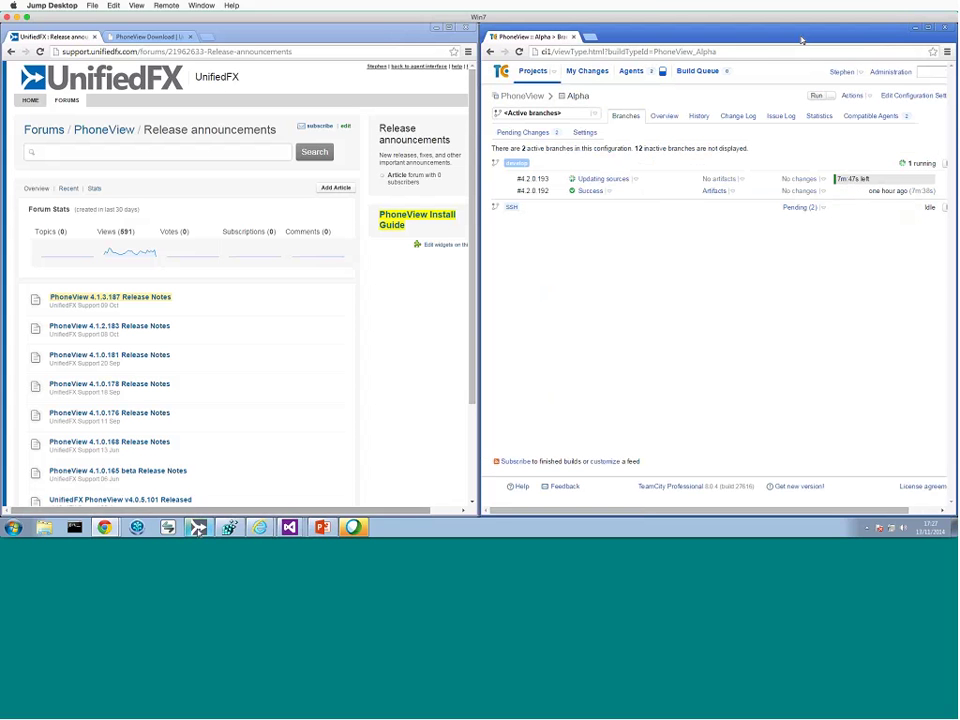
Switch to PhoneView Enterprise Edition and view the phone screenshot options without changing them
{"action": "mouse_move", "coordinate": [199, 528]}
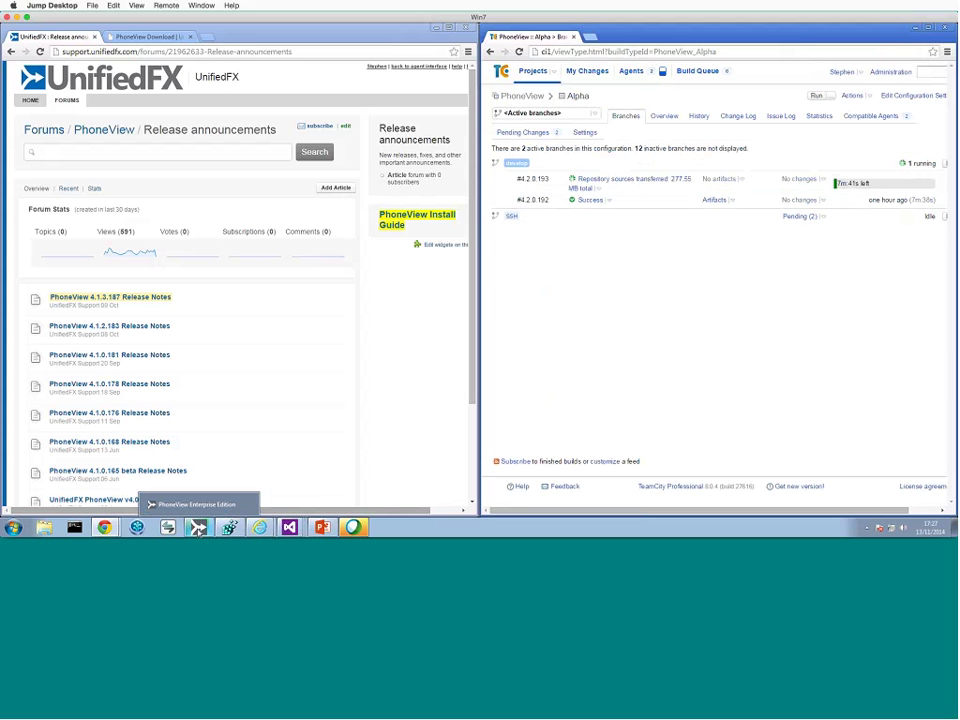
{"action": "left_click", "coordinate": [199, 528]}
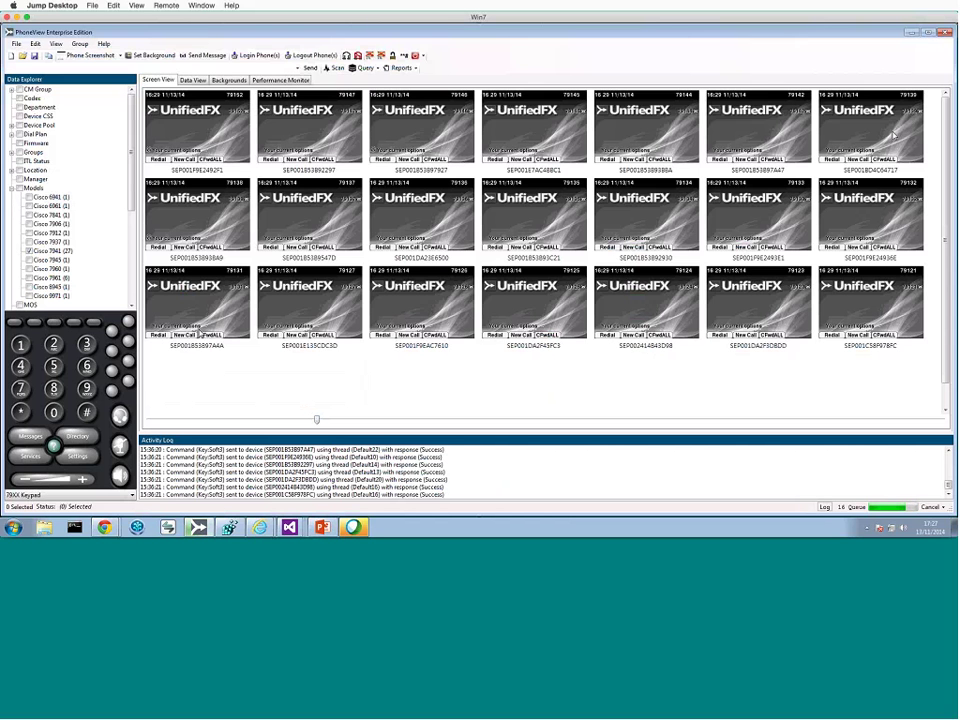
{"action": "left_click", "coordinate": [123, 56]}
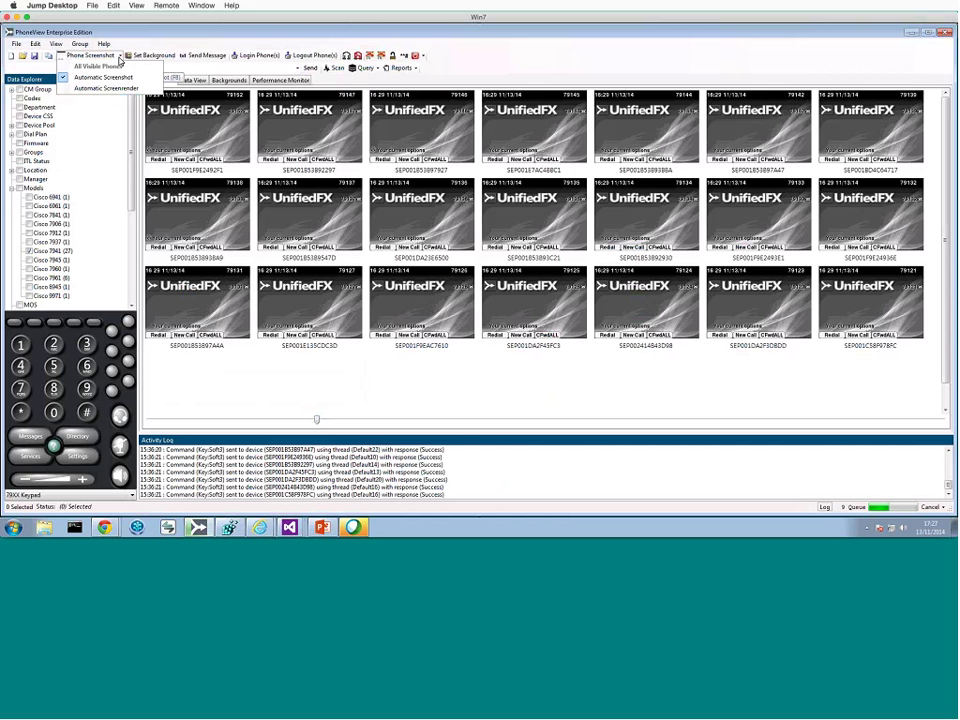
{"action": "left_click", "coordinate": [244, 366]}
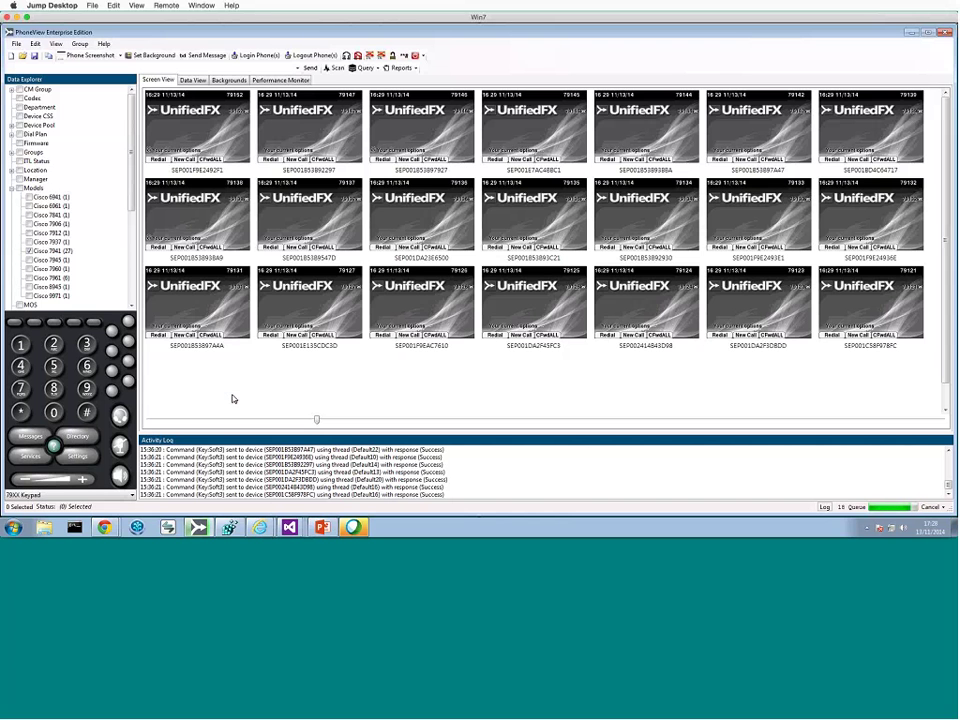
Select all the displayed phones and send the keypad digits 1 to 6 to them
{"action": "left_click_drag", "start_coordinate": [207, 374], "coordinate": [866, 98]}
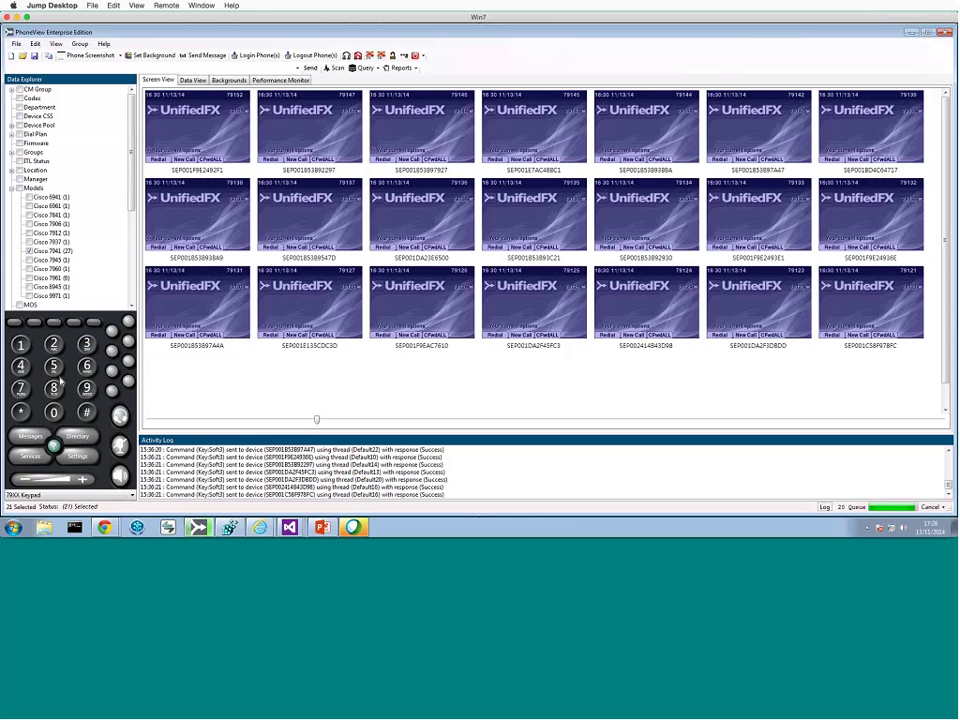
{"action": "left_click", "coordinate": [53, 344]}
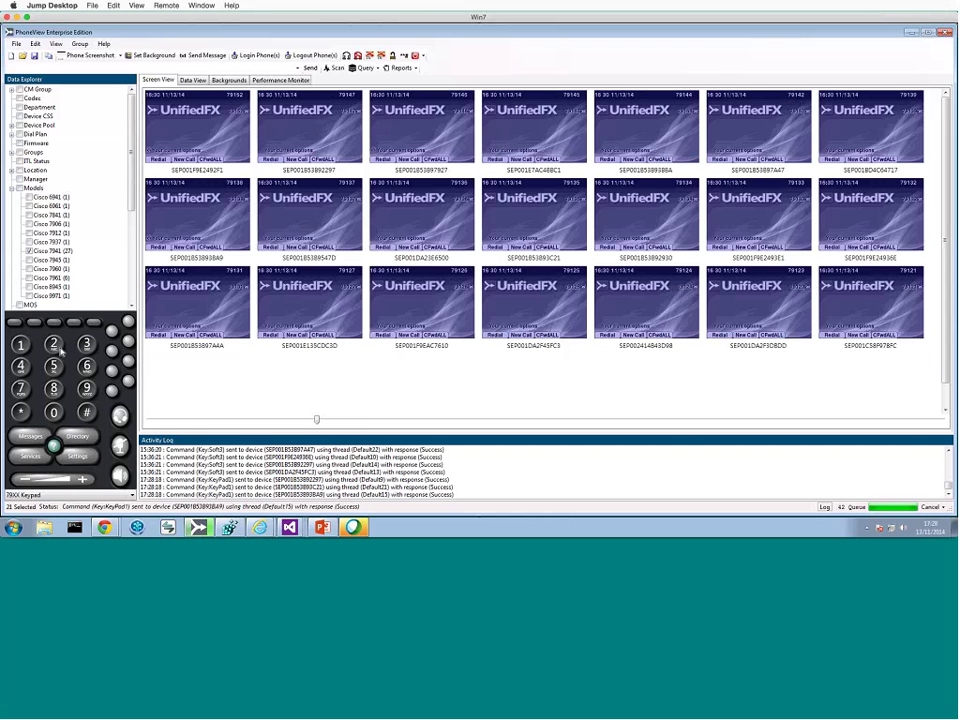
{"action": "left_click", "coordinate": [87, 345]}
{"action": "left_click", "coordinate": [86, 367]}
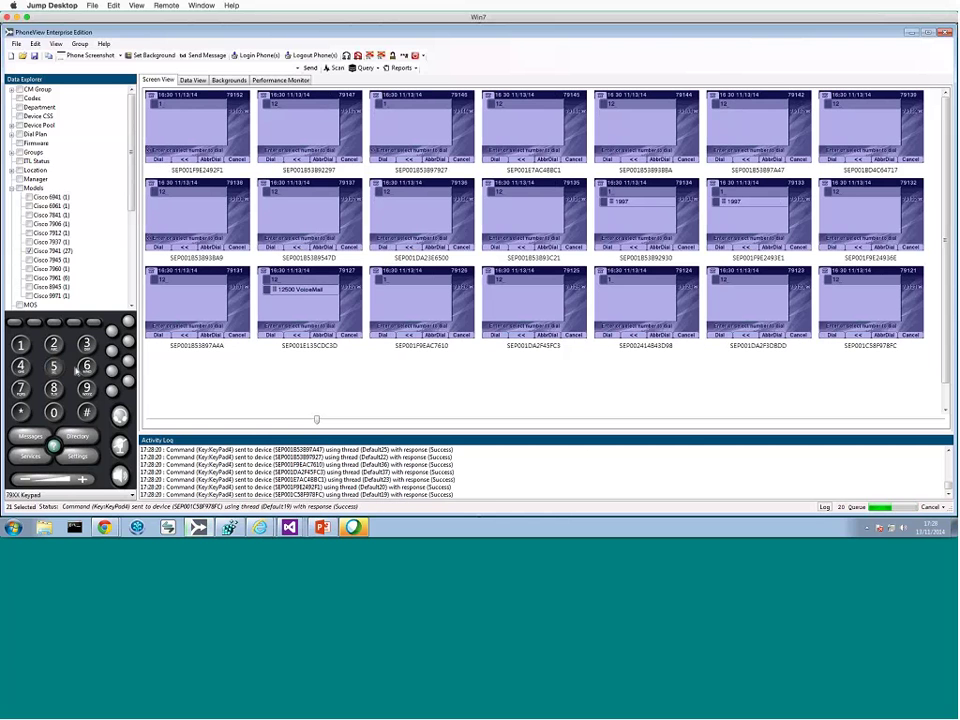
{"action": "left_click", "coordinate": [53, 366]}
{"action": "left_click", "coordinate": [86, 366]}
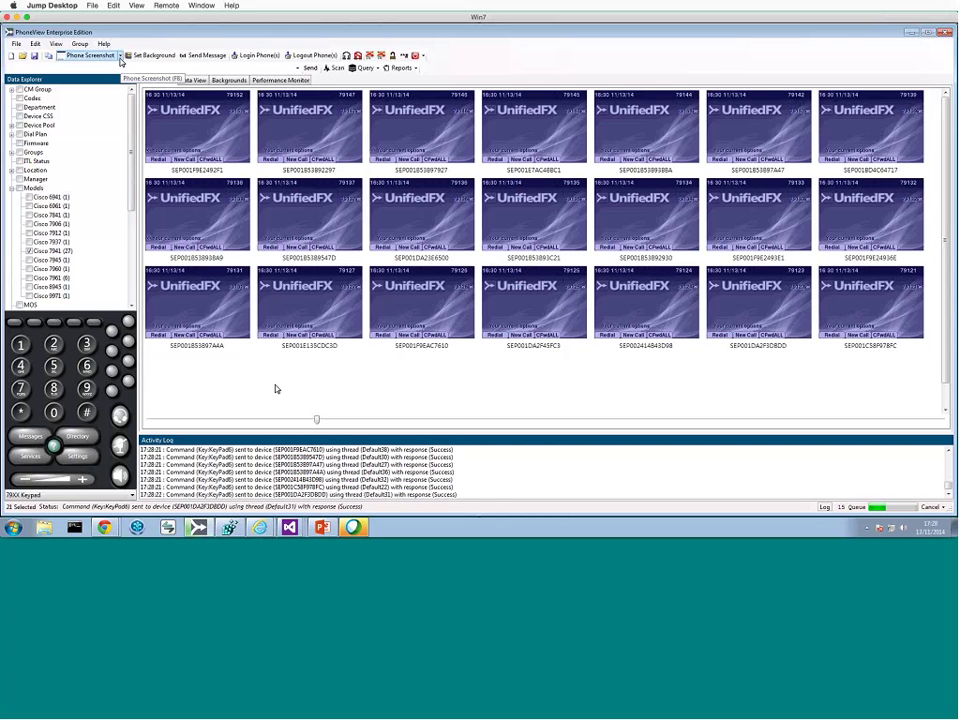
Compose a text message "Hello world" for the selected phones, with a callback extension and clearing after 10 seconds
{"action": "left_click", "coordinate": [208, 56]}
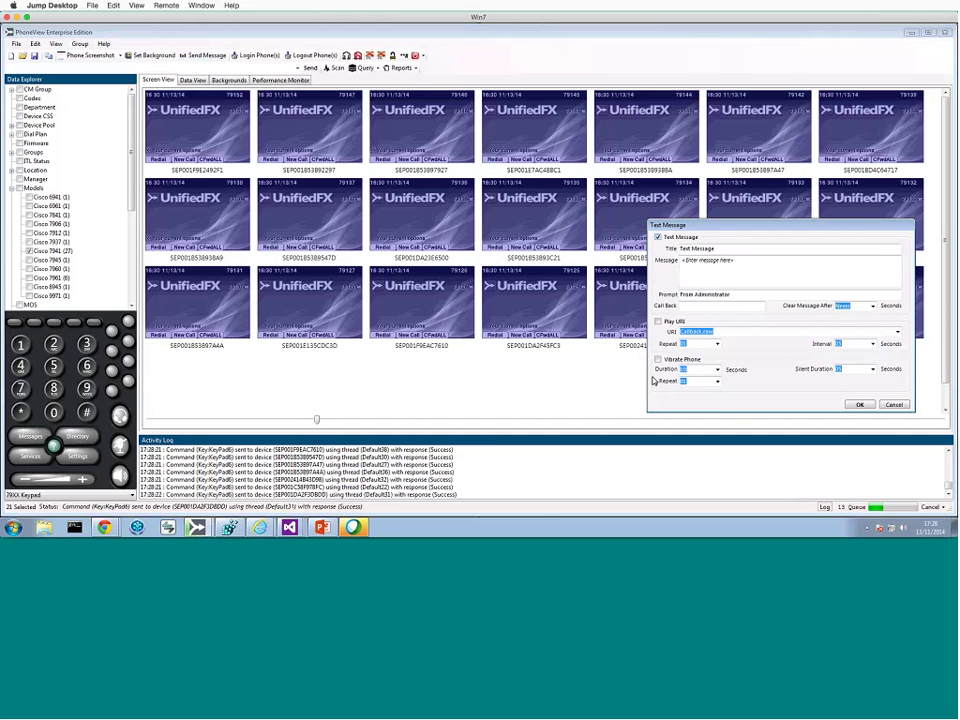
{"action": "left_click", "coordinate": [730, 276]}
{"action": "type", "text": "Hello world"}
{"action": "left_click", "coordinate": [700, 307]}
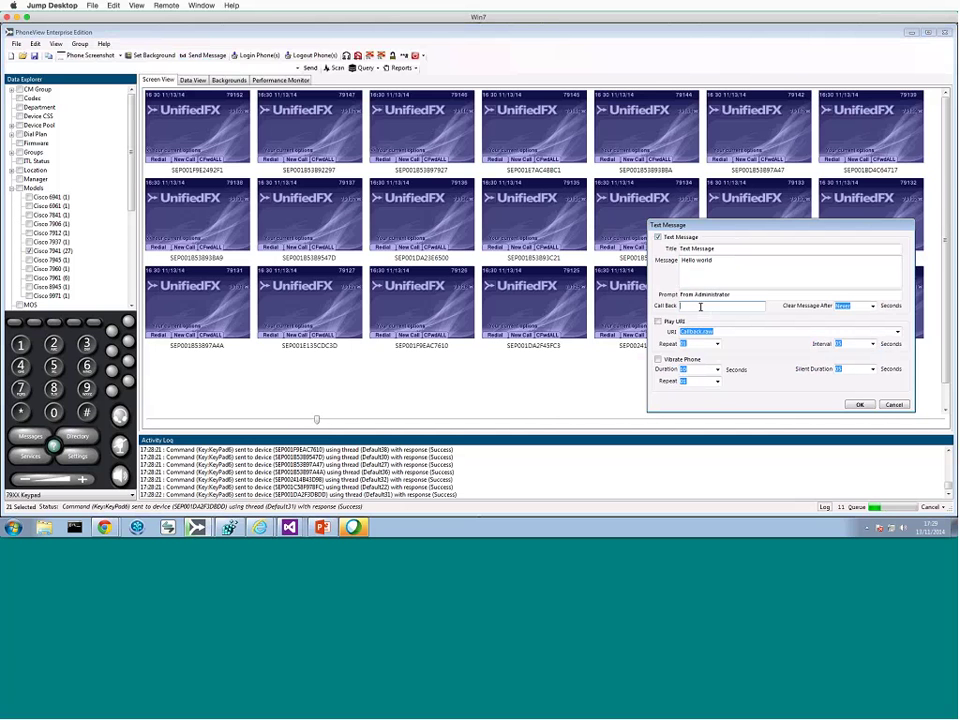
{"action": "type", "text": "79130"}
{"action": "left_click", "coordinate": [872, 307]}
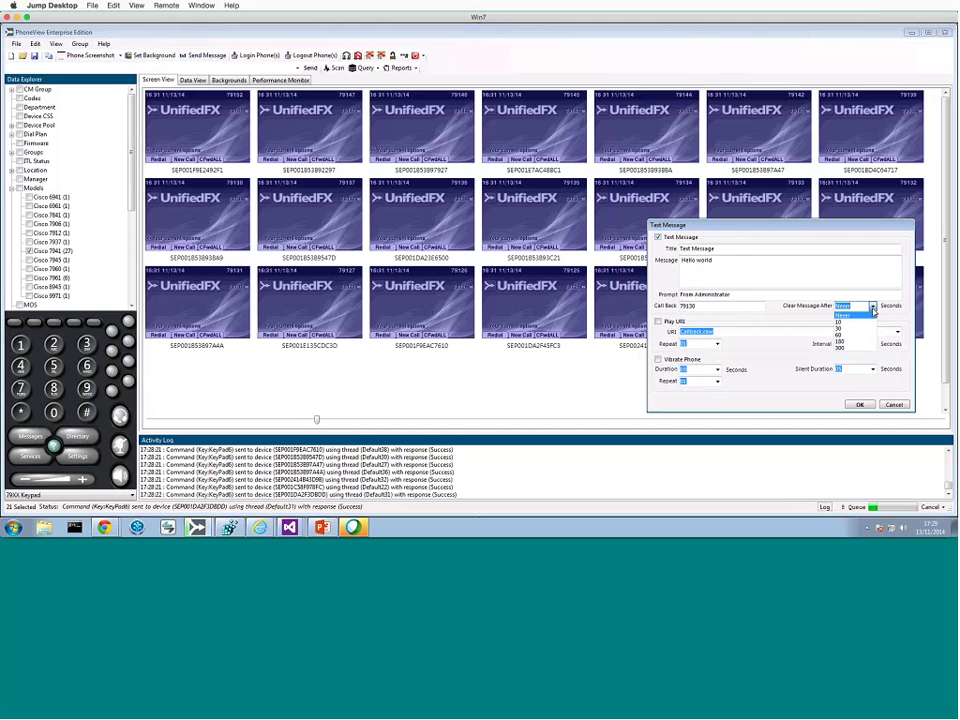
{"action": "left_click", "coordinate": [850, 323]}
Enable audio playback of Callback.raw with repeat set to 02, and send the message to the selected phones
{"action": "left_click", "coordinate": [658, 323]}
{"action": "left_click", "coordinate": [897, 334]}
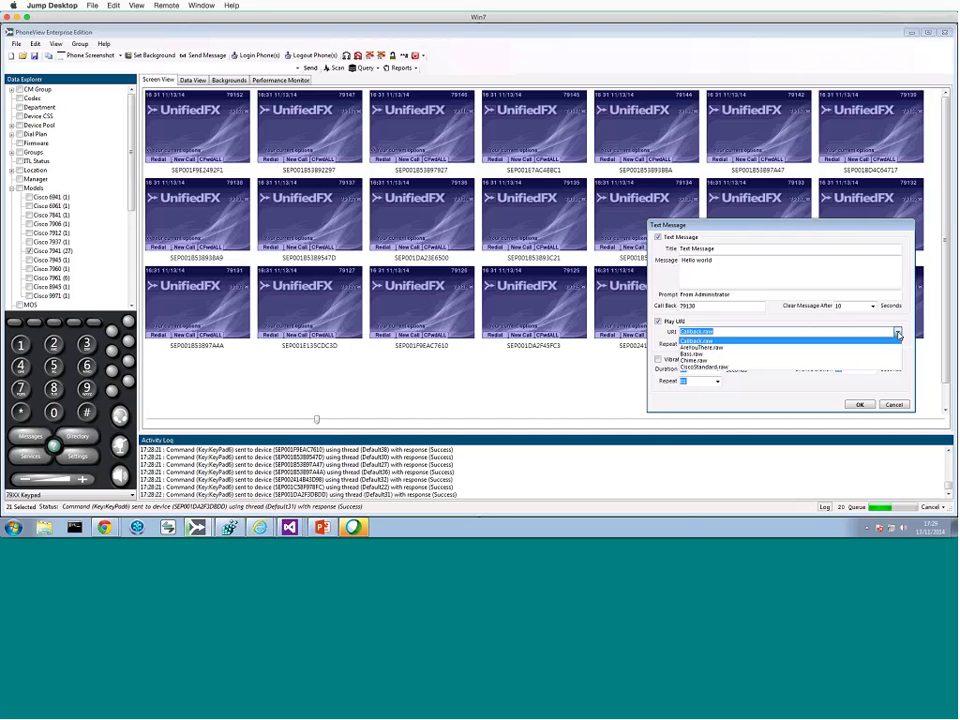
{"action": "left_click", "coordinate": [884, 335]}
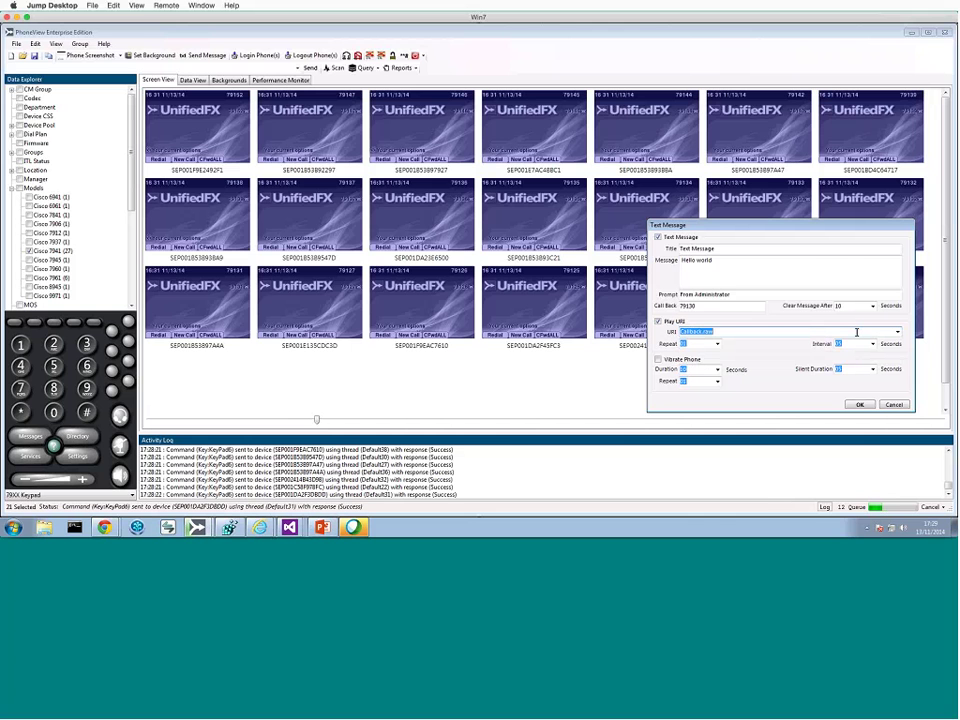
{"action": "left_click", "coordinate": [716, 345]}
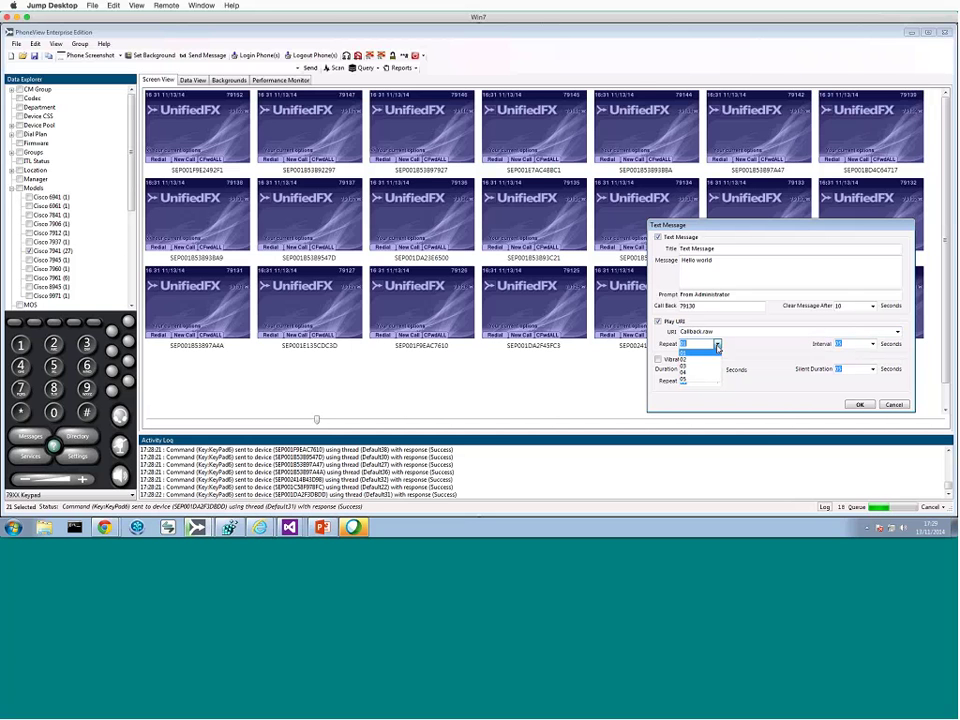
{"action": "left_click", "coordinate": [716, 345]}
{"action": "left_click", "coordinate": [658, 359]}
{"action": "left_click", "coordinate": [858, 404]}
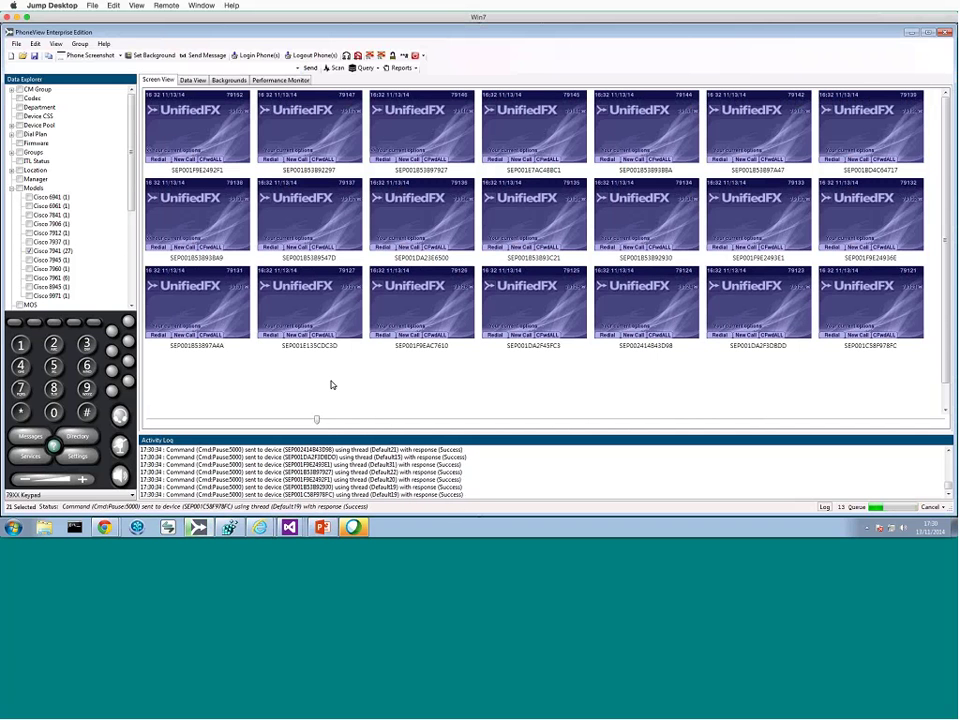
Send the text message again to the selected phones, with clearing set to 25 seconds
{"action": "left_click", "coordinate": [208, 56]}
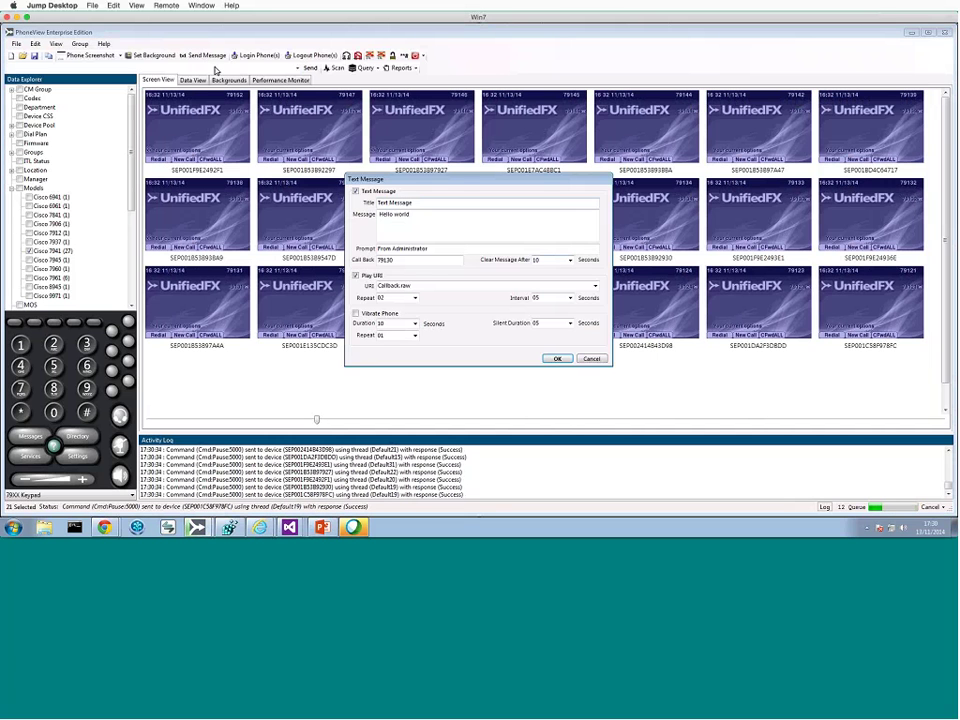
{"action": "left_click", "coordinate": [569, 260]}
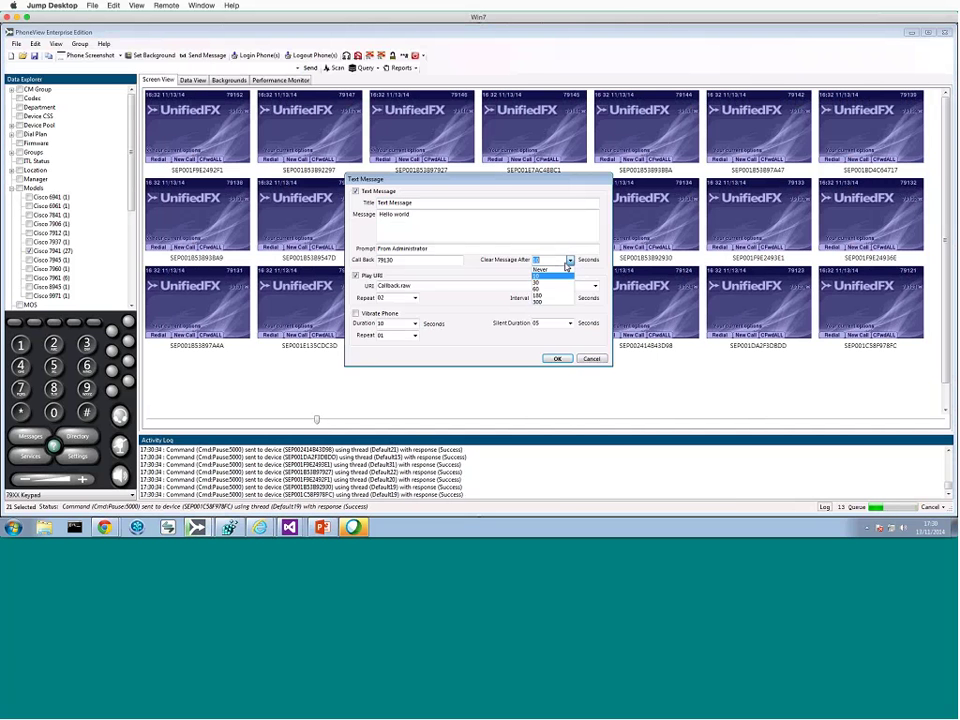
{"action": "left_click", "coordinate": [548, 281]}
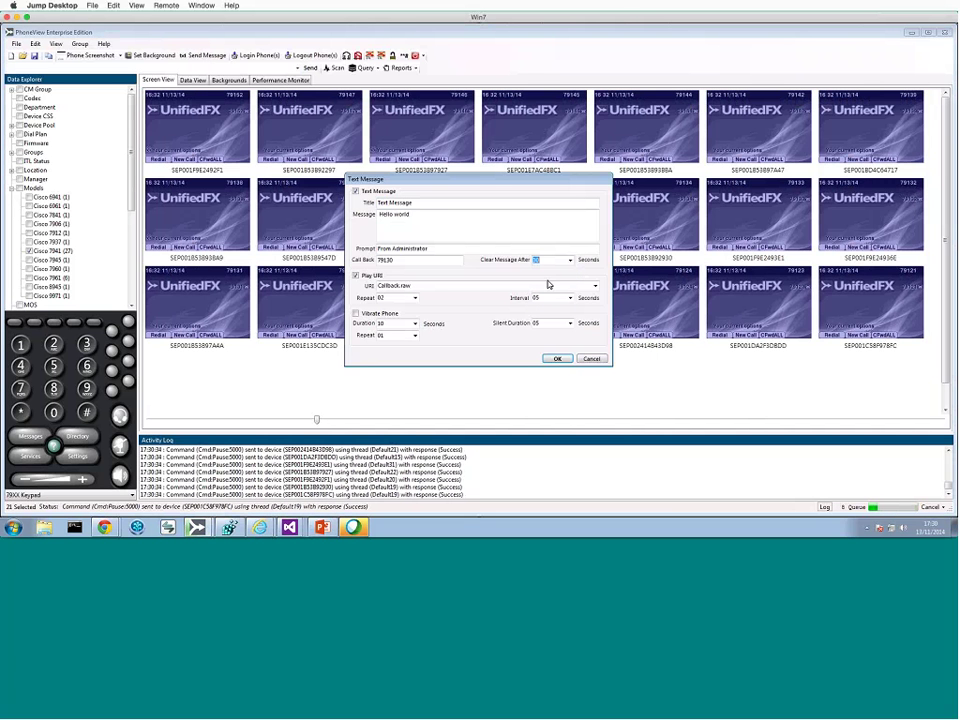
{"action": "type", "text": "25"}
{"action": "left_click", "coordinate": [557, 358]}
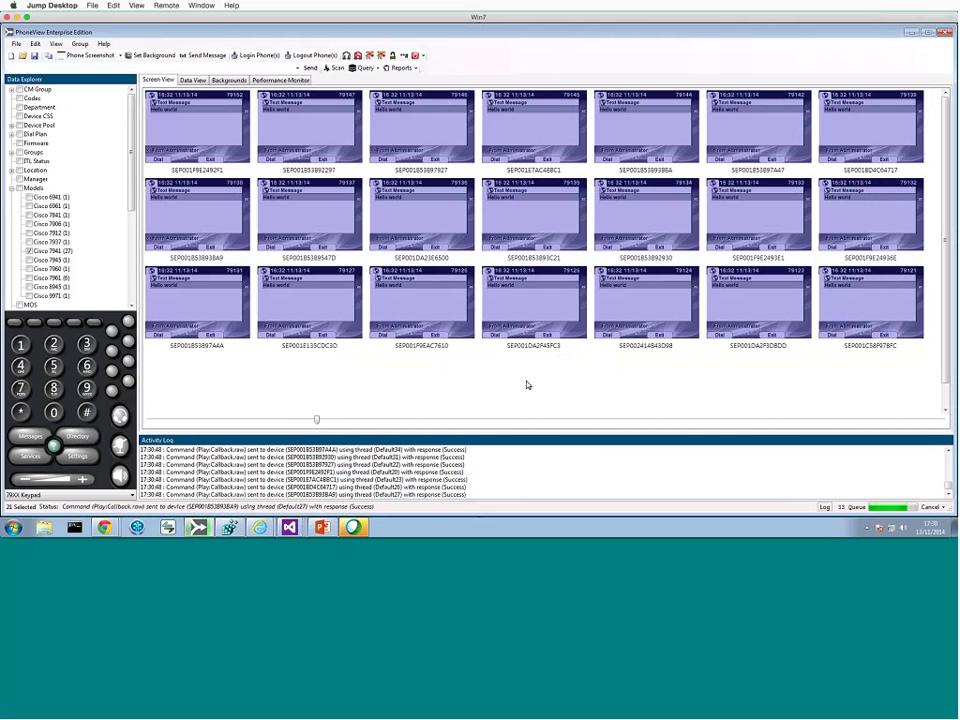
Dial the message's callback extension from phone SEP001B53B97A4A, and end that call
{"action": "left_click", "coordinate": [180, 306]}
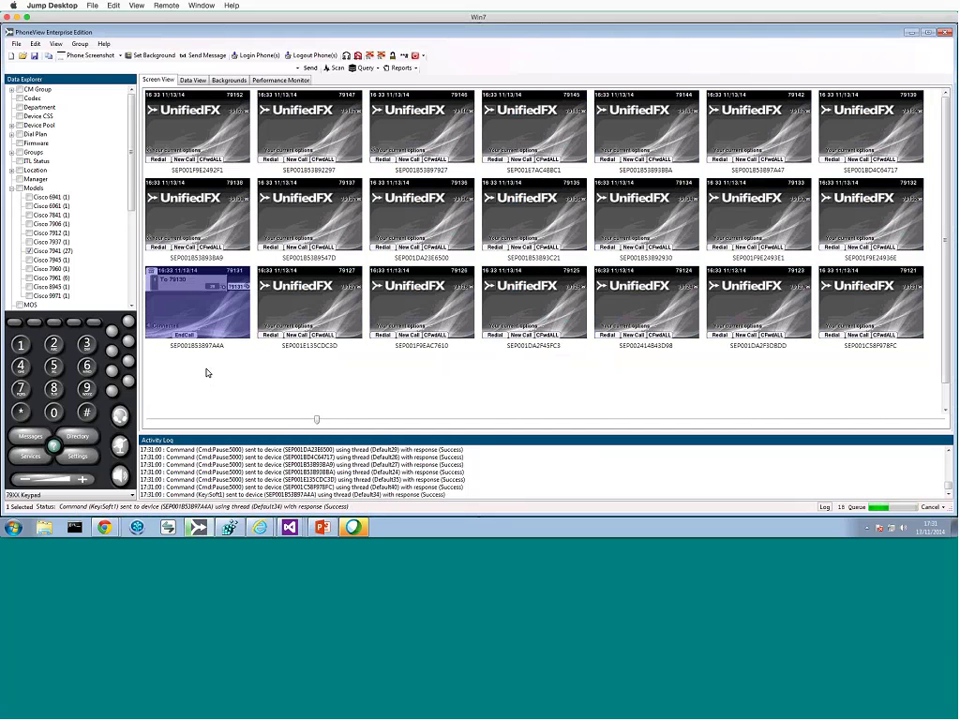
{"action": "left_click", "coordinate": [207, 371]}
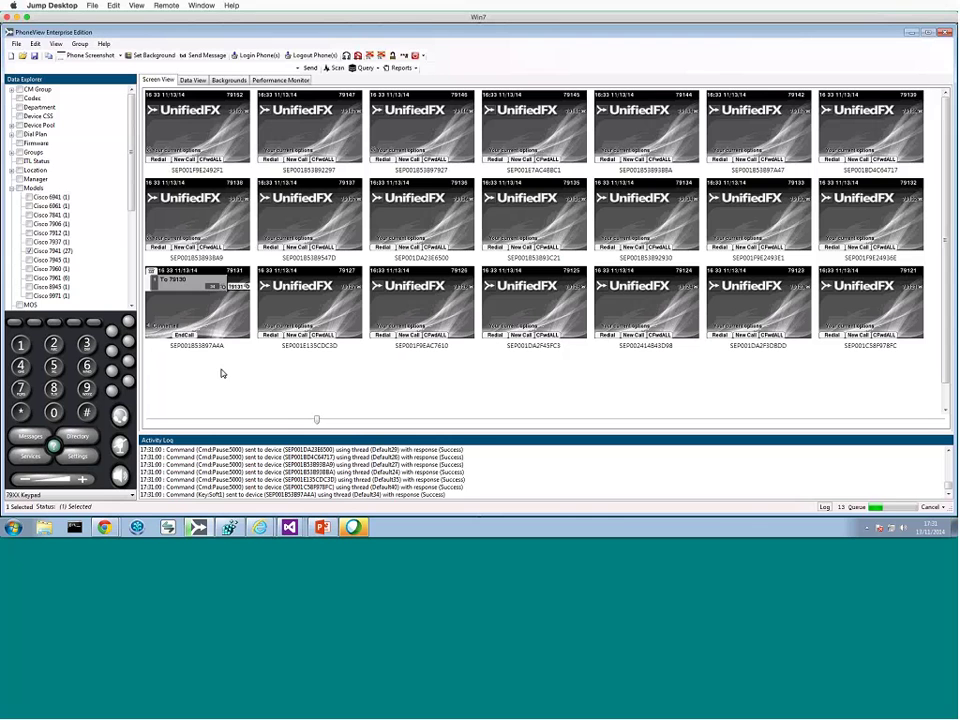
{"action": "left_click", "coordinate": [198, 310]}
{"action": "left_click", "coordinate": [53, 320]}
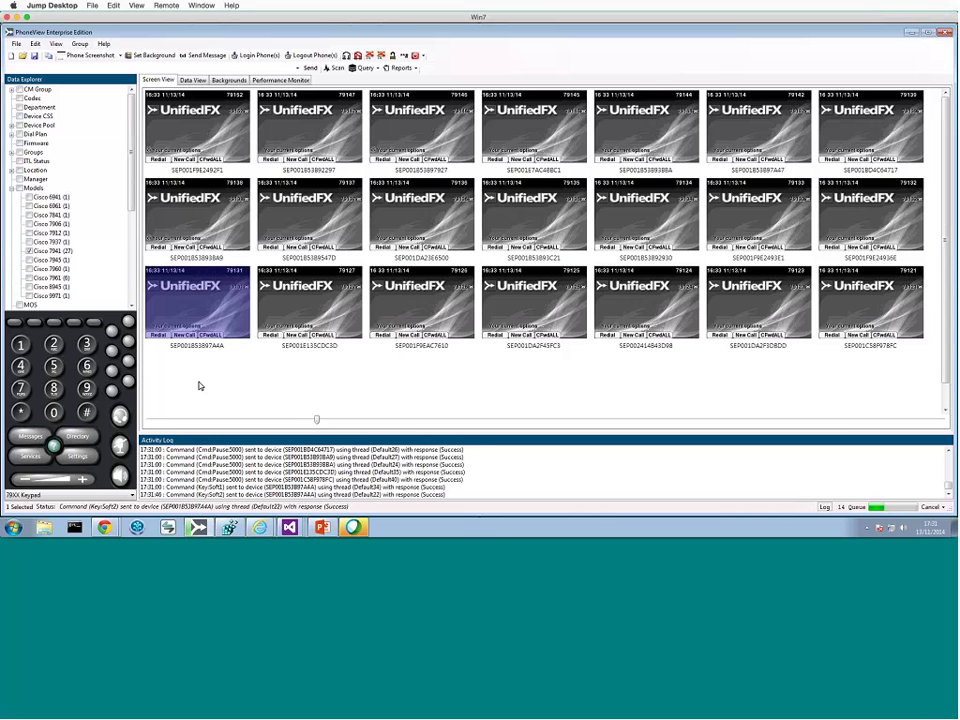
Switch to the browser's release announcements and TeamCity Alpha branches windows to check on the published build
{"action": "mouse_move", "coordinate": [104, 527]}
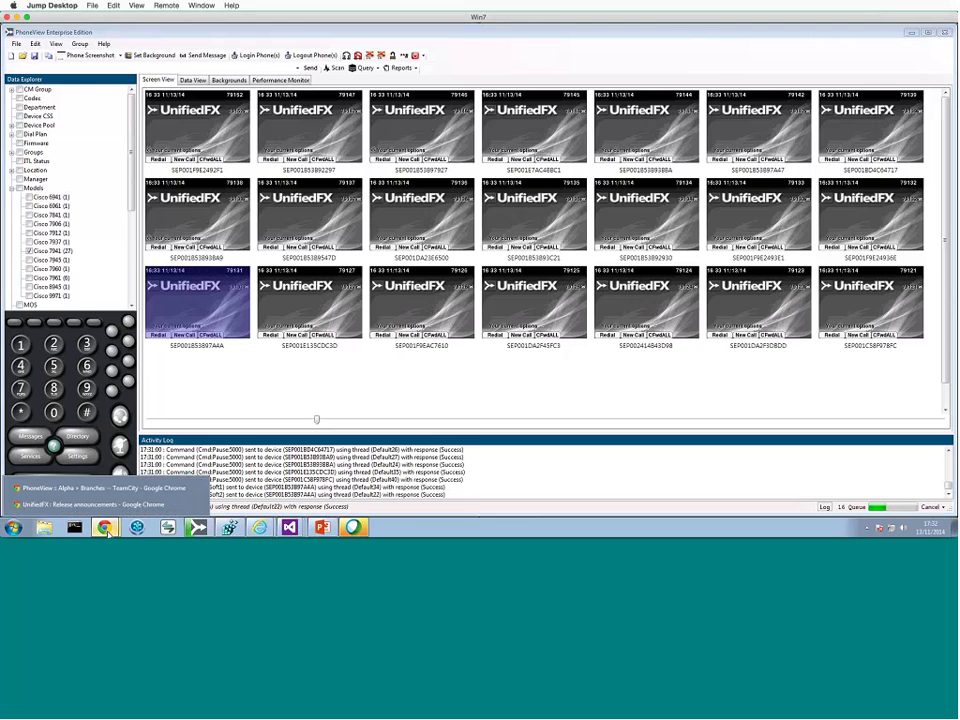
{"action": "left_click", "coordinate": [90, 504]}
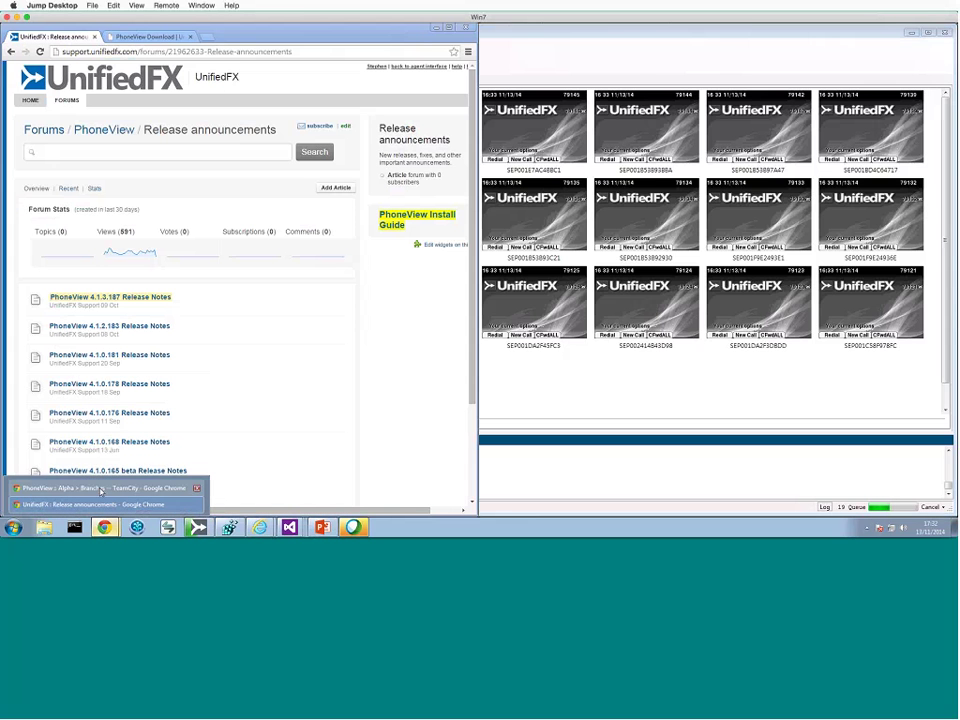
{"action": "left_click", "coordinate": [100, 489]}
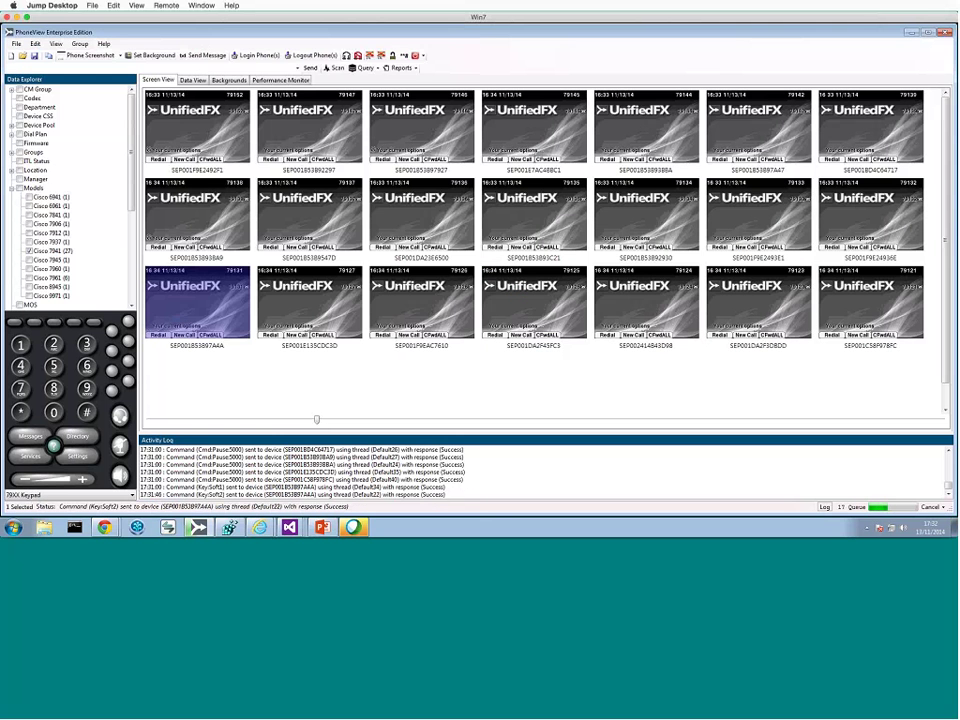
Check the installed version and the beta software updates option in the About PhoneView information, and close it
{"action": "left_click", "coordinate": [104, 45]}
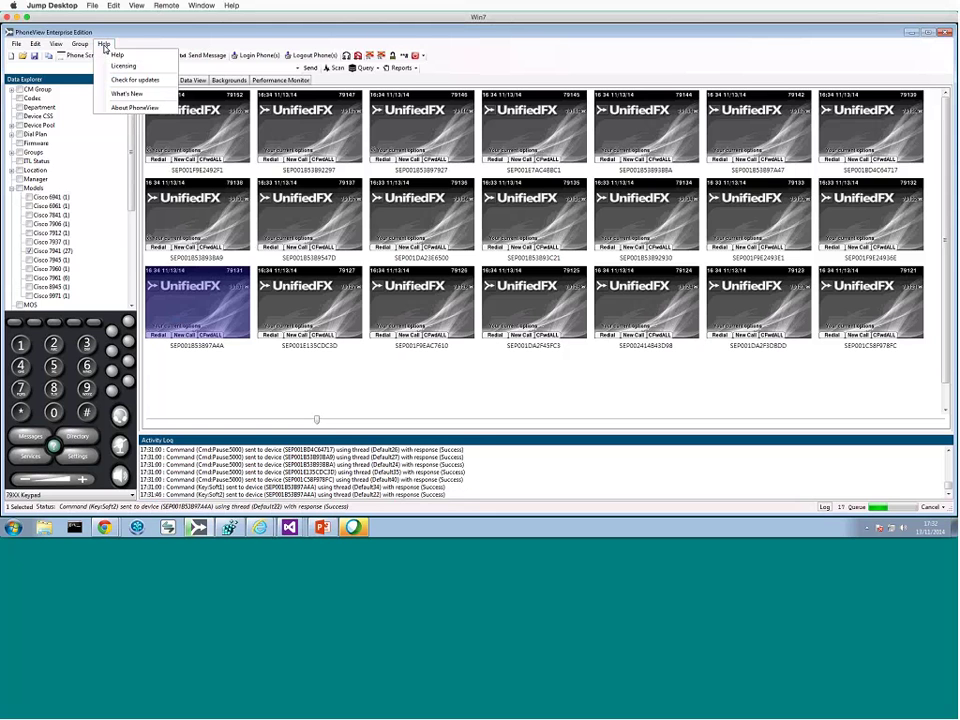
{"action": "left_click", "coordinate": [134, 107]}
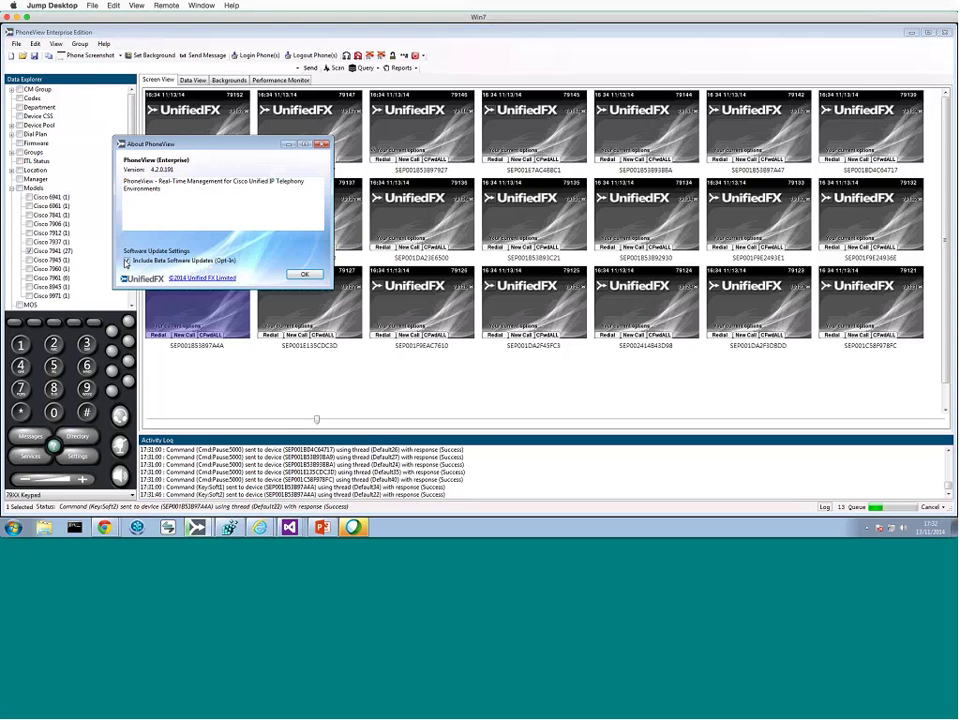
{"action": "left_click", "coordinate": [304, 273]}
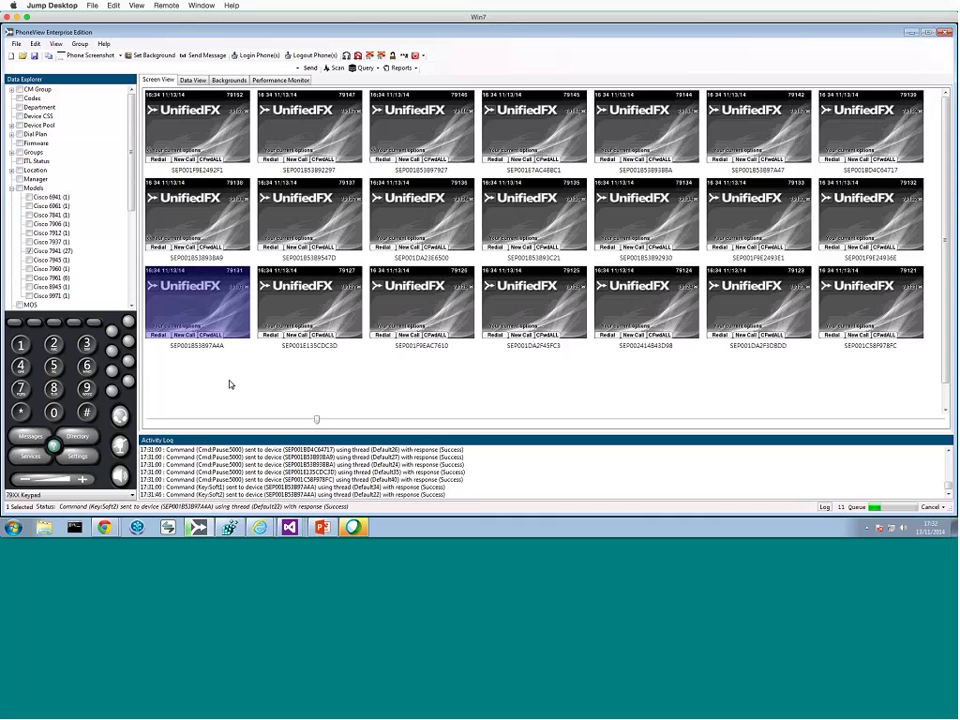
View the release announcements and the PhoneView Download page in the browser, and return to PhoneView
{"action": "mouse_move", "coordinate": [104, 527]}
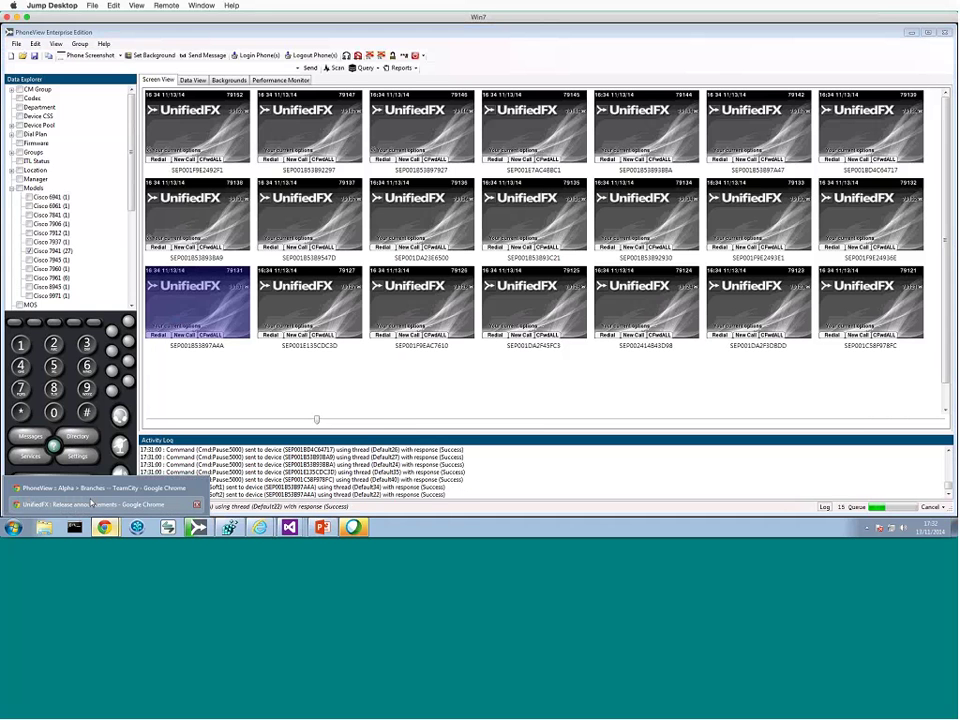
{"action": "left_click", "coordinate": [88, 505]}
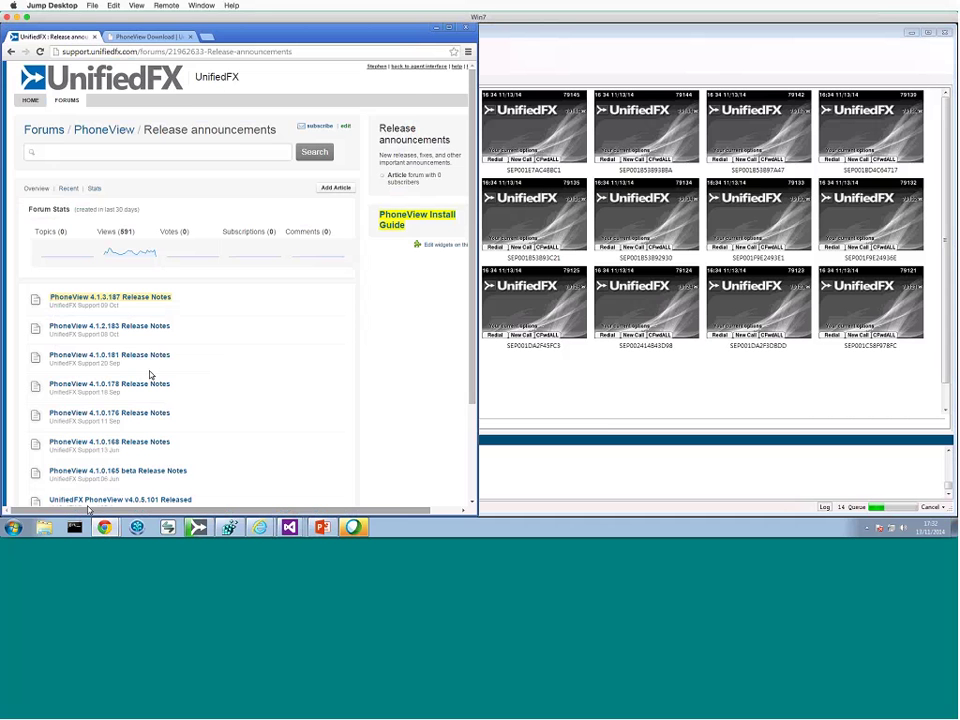
{"action": "left_click", "coordinate": [150, 37]}
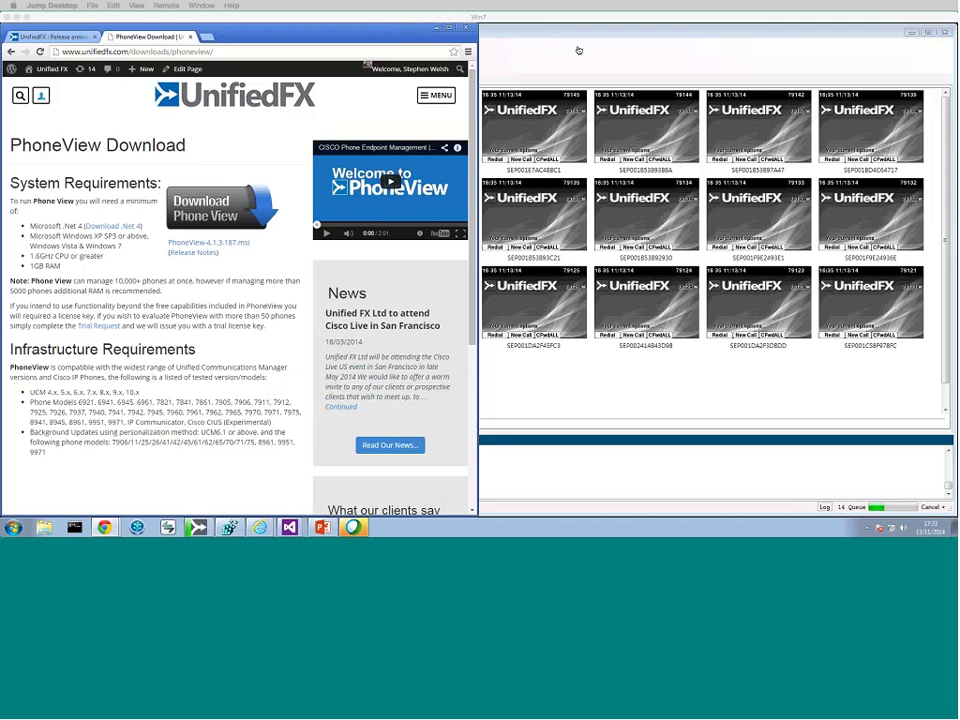
{"action": "left_click", "coordinate": [434, 38]}
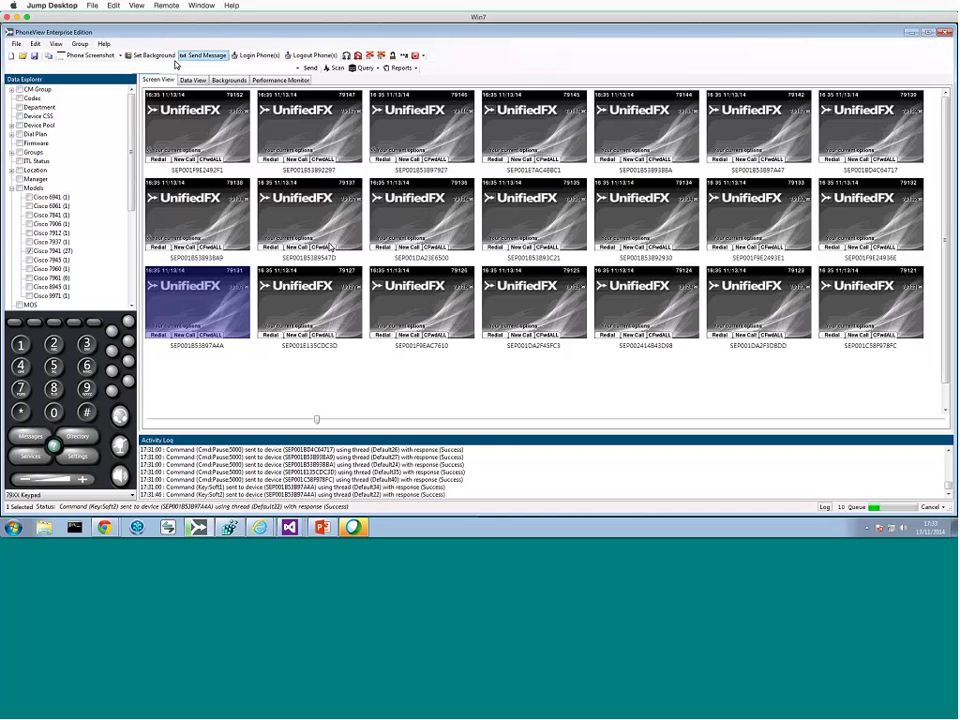
Select all visible phones except those in the first column, and review the text message's Callback.raw audio setting
{"action": "left_click_drag", "start_coordinate": [943, 148], "coordinate": [318, 370]}
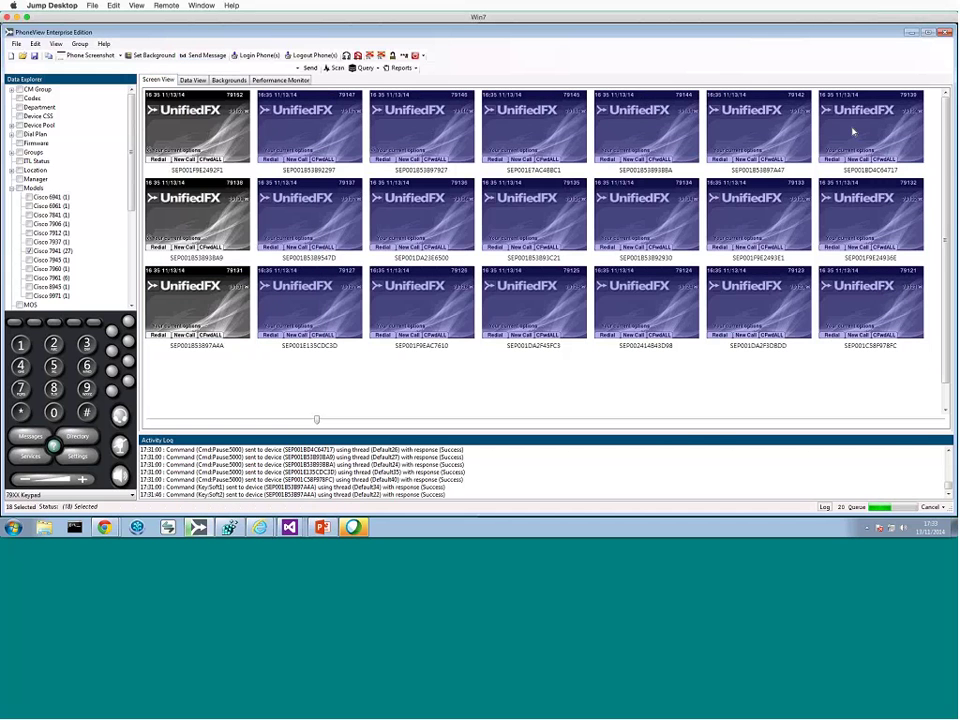
{"action": "left_click", "coordinate": [207, 55]}
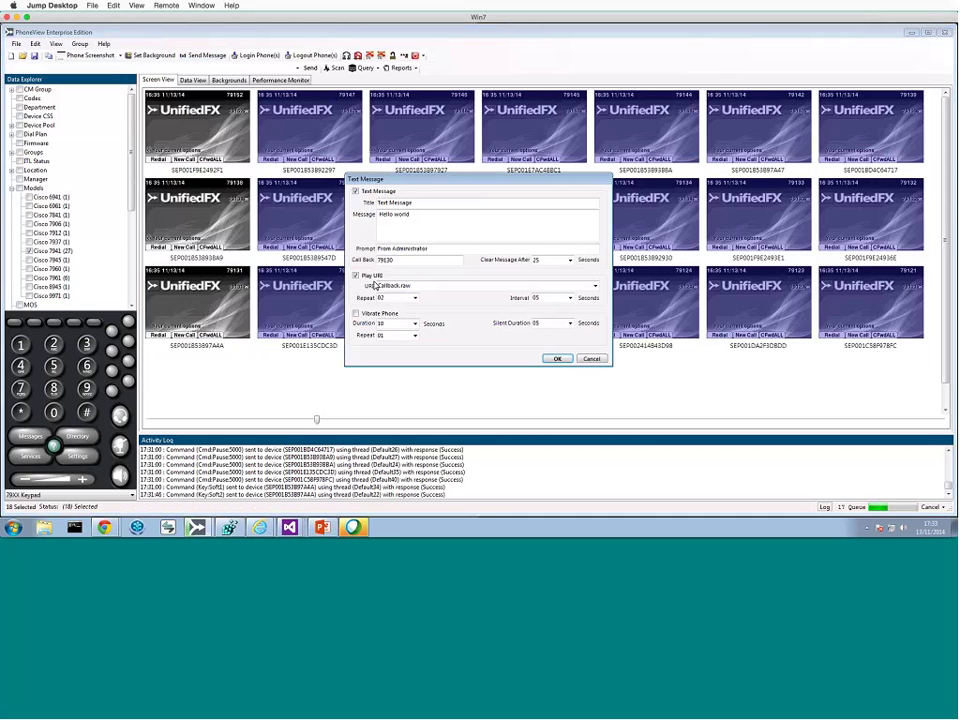
{"action": "left_click_drag", "start_coordinate": [374, 286], "coordinate": [417, 286]}
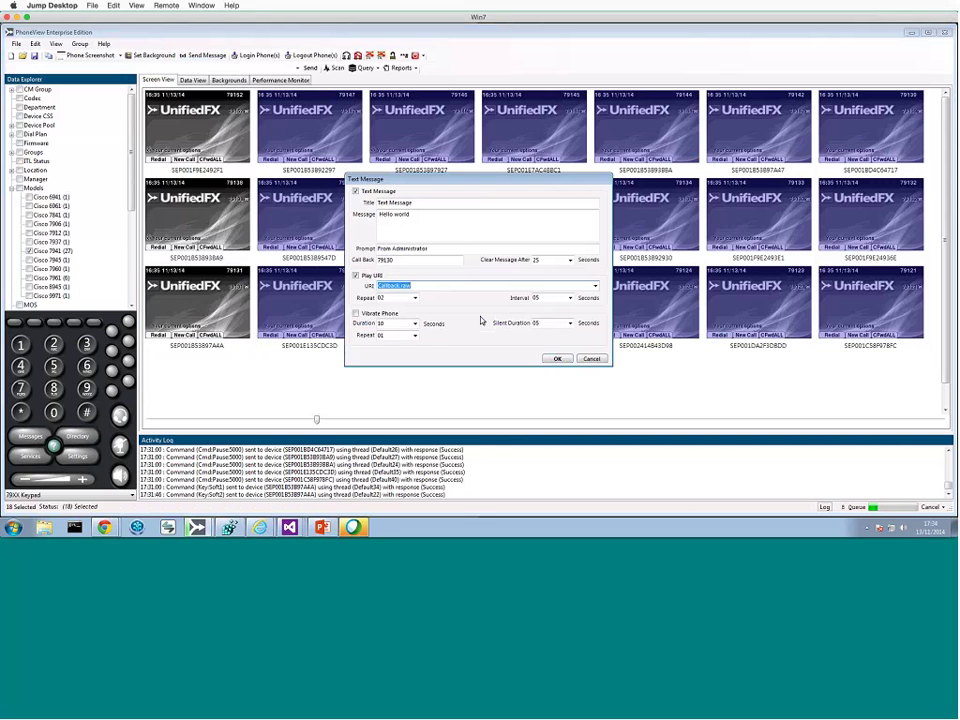
{"action": "left_click", "coordinate": [557, 358]}
Choose the multicast receive command RTPMRx:239.10.1.1:20480:100 from the predefined phone commands and copy its text
{"action": "left_click", "coordinate": [297, 68]}
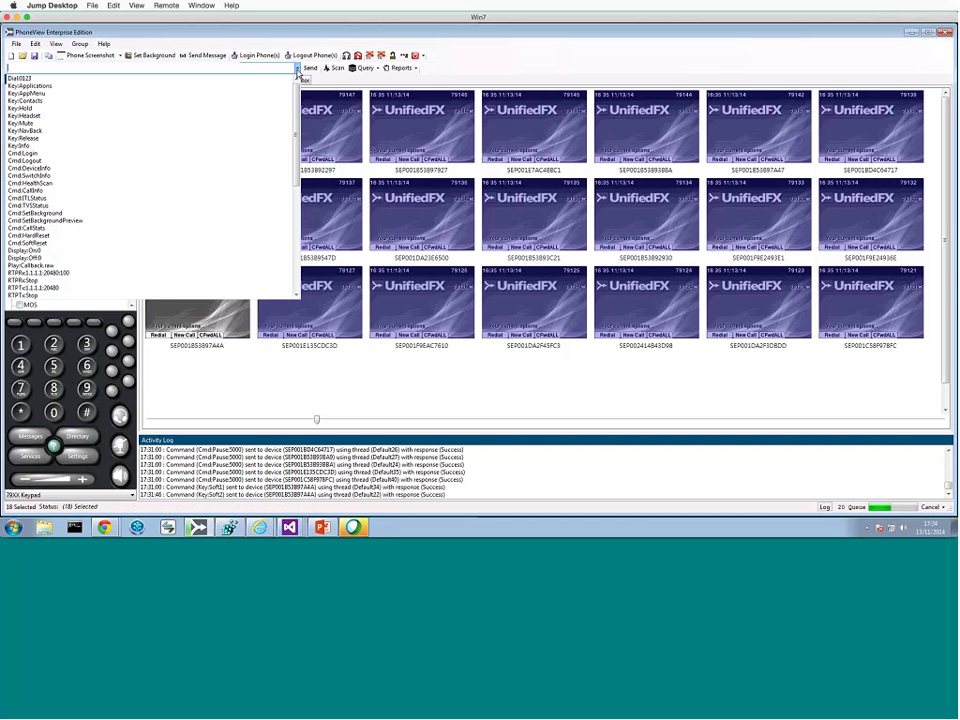
{"action": "mouse_move", "coordinate": [297, 110]}
{"action": "left_mouse_down"}
{"action": "mouse_move", "coordinate": [297, 165]}
{"action": "mouse_move", "coordinate": [300, 103]}
{"action": "left_mouse_up"}
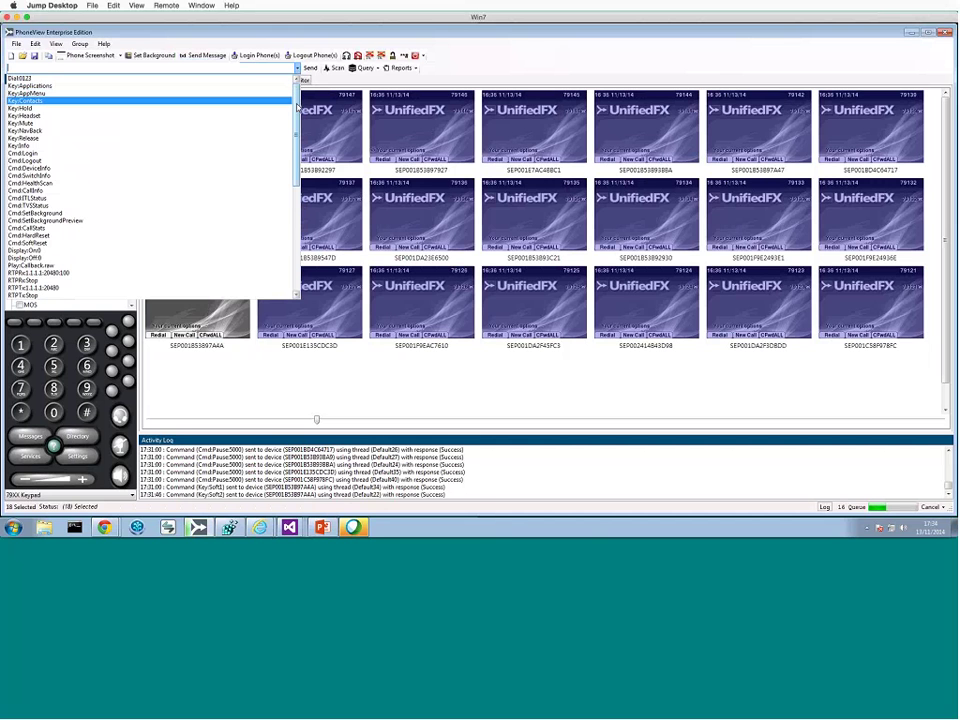
{"action": "scroll", "coordinate": [144, 186], "scroll_direction": "down", "scroll_amount": 3}
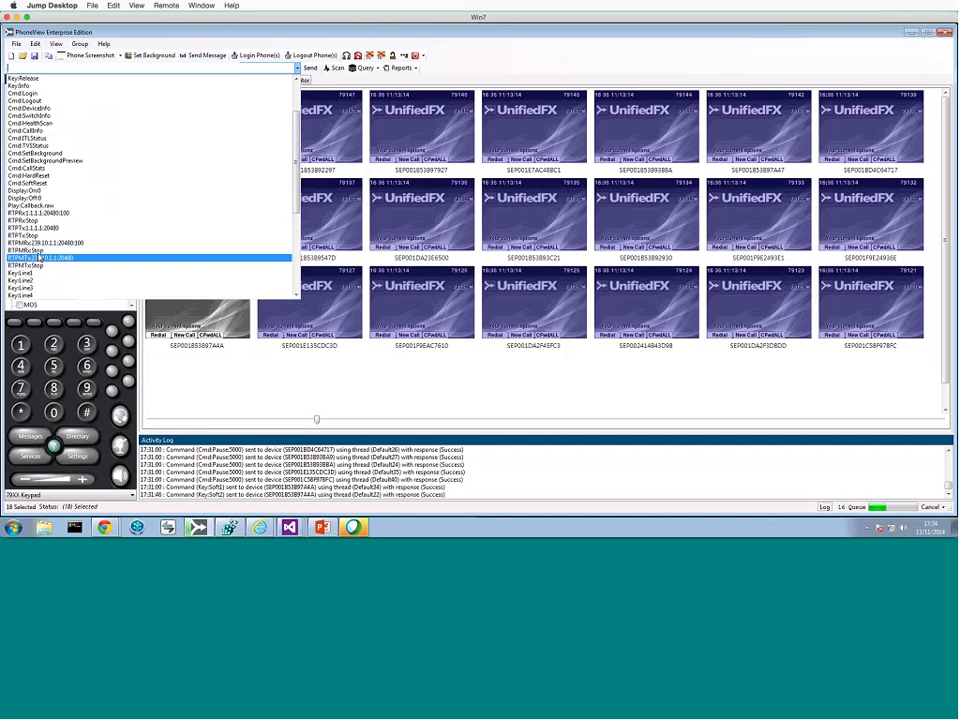
{"action": "left_click", "coordinate": [14, 243]}
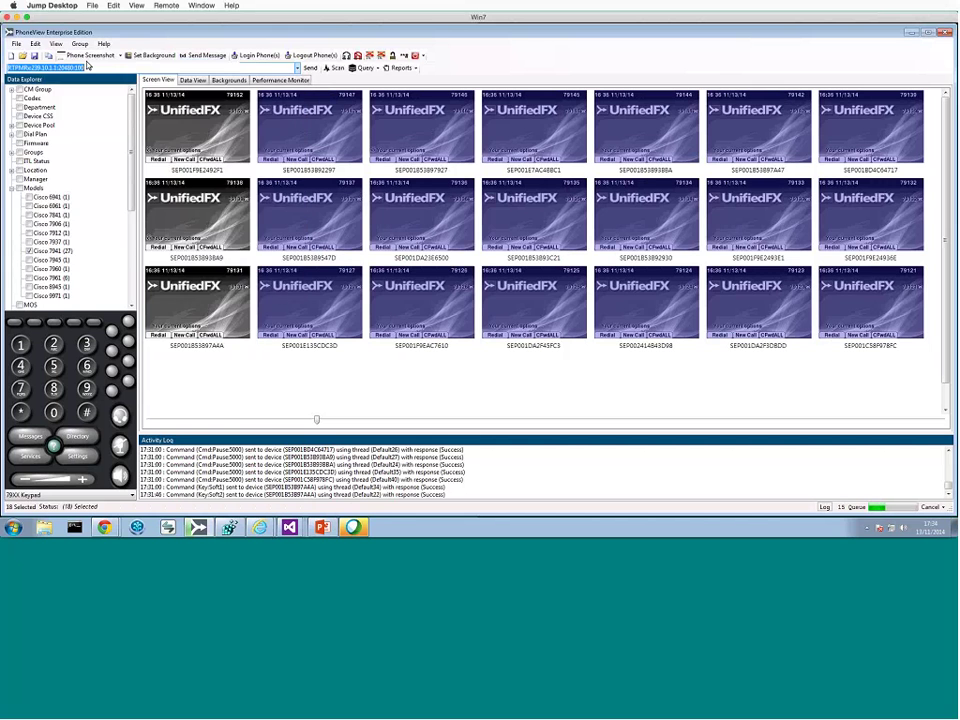
{"action": "right_click", "coordinate": [50, 64]}
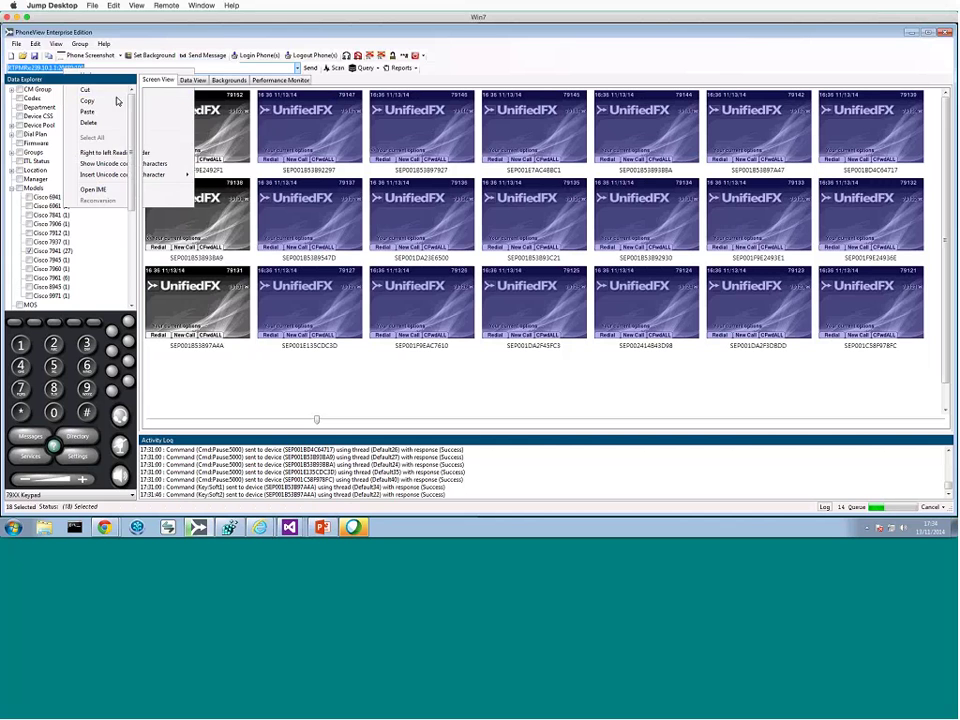
{"action": "left_click", "coordinate": [80, 96]}
Send the text message to the selected phones with its play URI replaced by RTPMRx:239.10.1.1:20480:100 and audio repeat set to 01
{"action": "left_click", "coordinate": [205, 55]}
{"action": "double_click", "coordinate": [369, 285]}
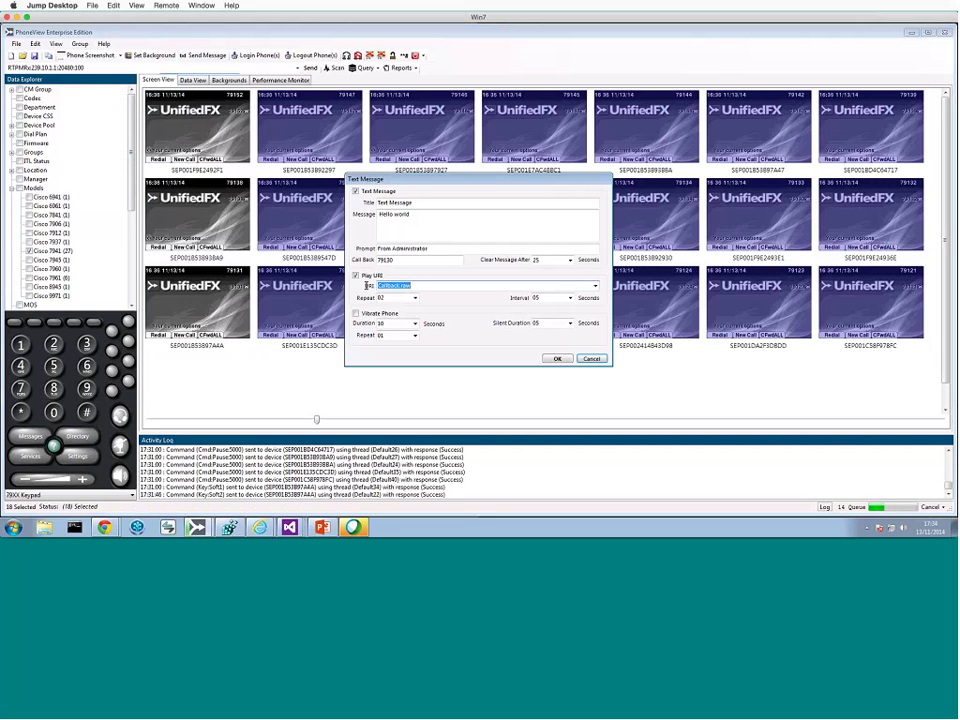
{"action": "right_click", "coordinate": [377, 286]}
{"action": "left_click", "coordinate": [427, 330]}
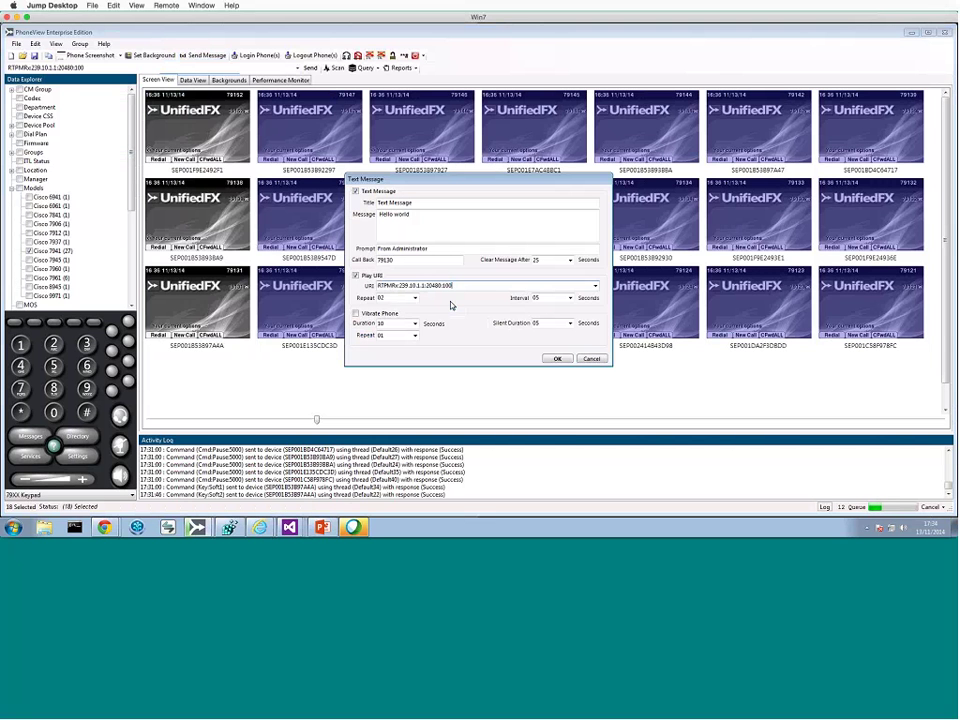
{"action": "left_click", "coordinate": [414, 297]}
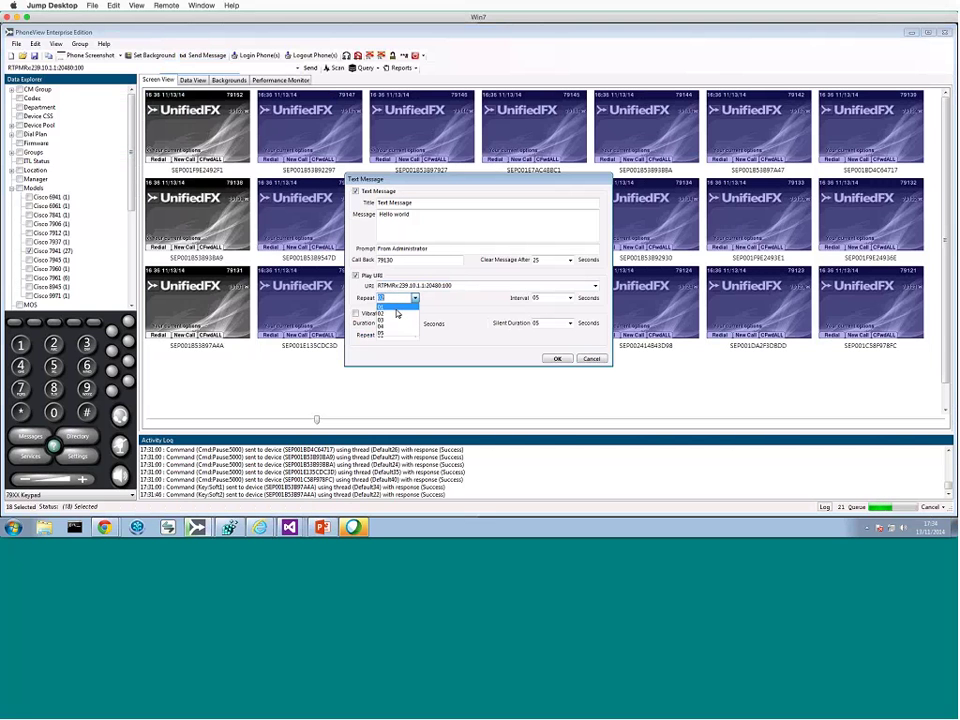
{"action": "left_click", "coordinate": [386, 303]}
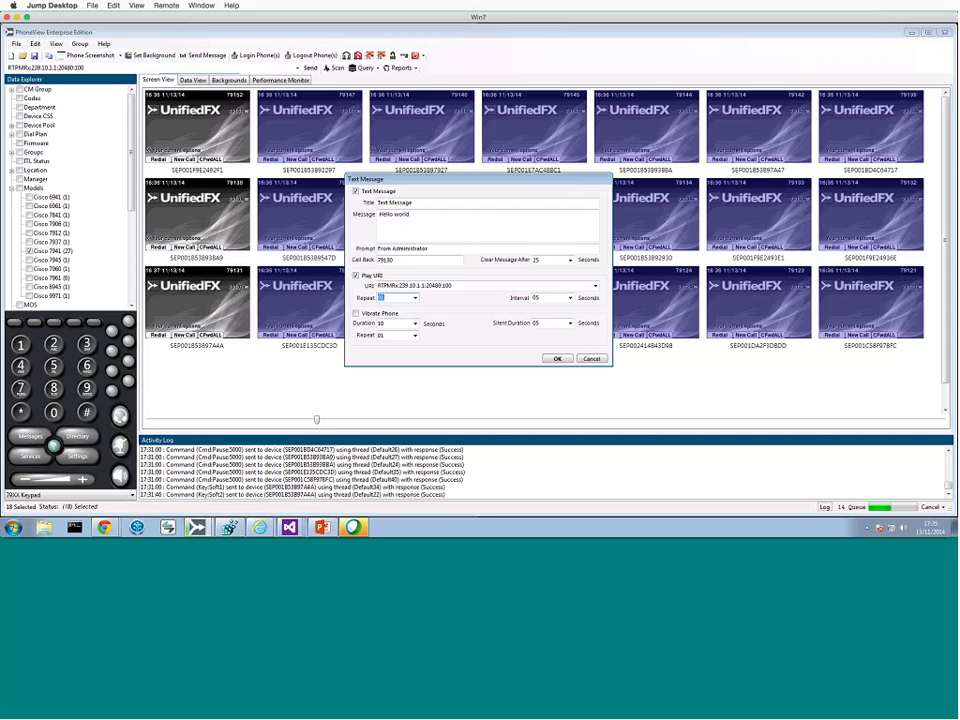
{"action": "left_click", "coordinate": [556, 359]}
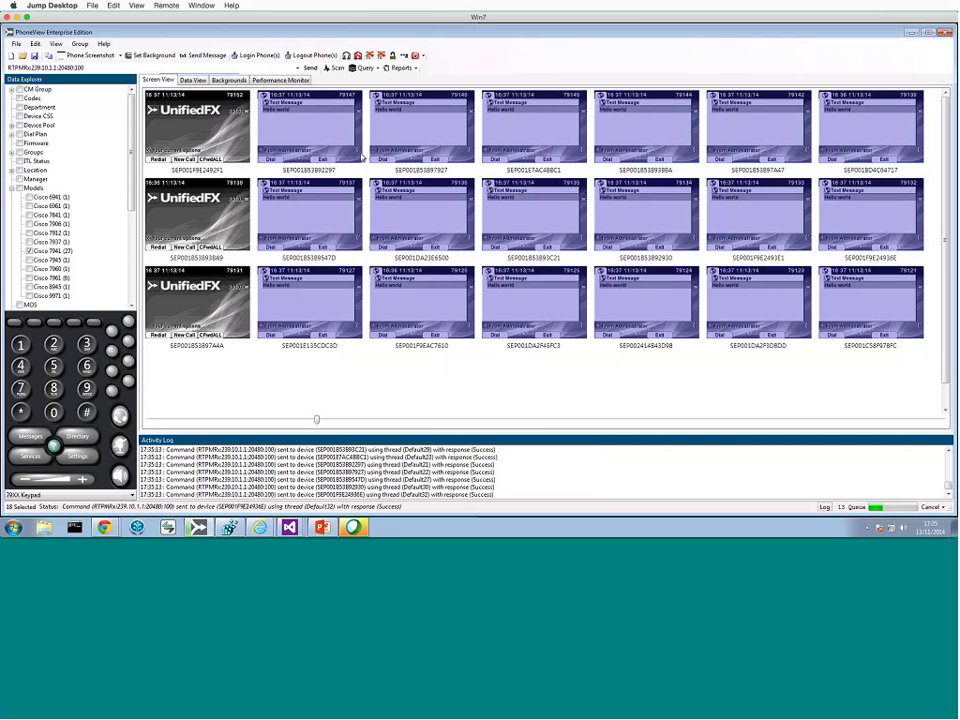
Start multicast audio transmission from phone SEP001F9E2492F1 with the command RTPMTx:239.10.1.1:20480
{"action": "left_click_drag", "start_coordinate": [316, 419], "coordinate": [676, 420]}
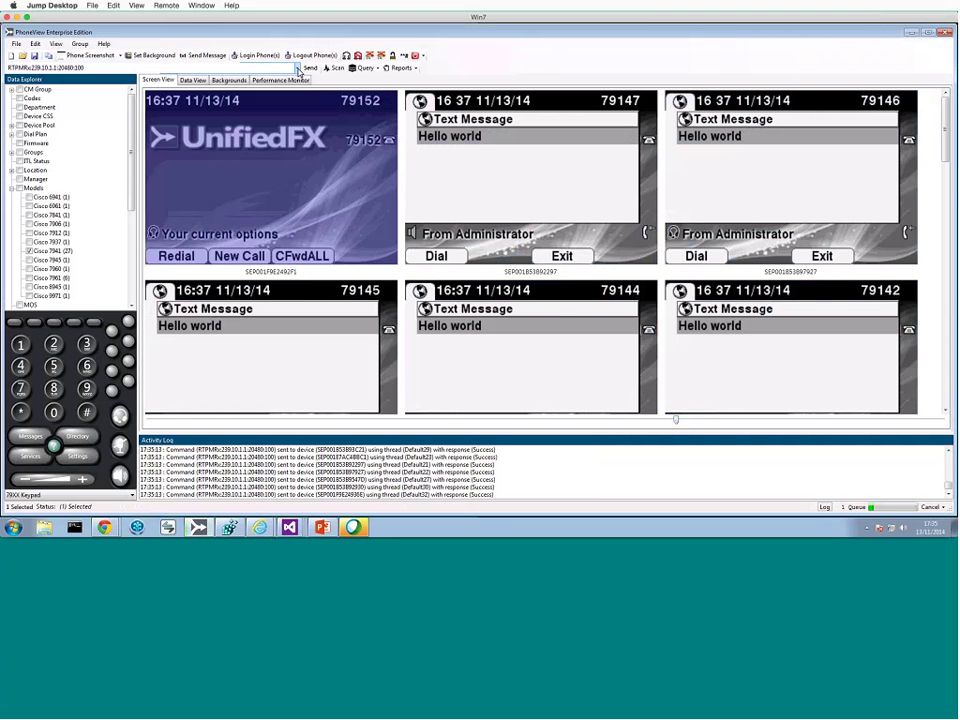
{"action": "left_click", "coordinate": [298, 68]}
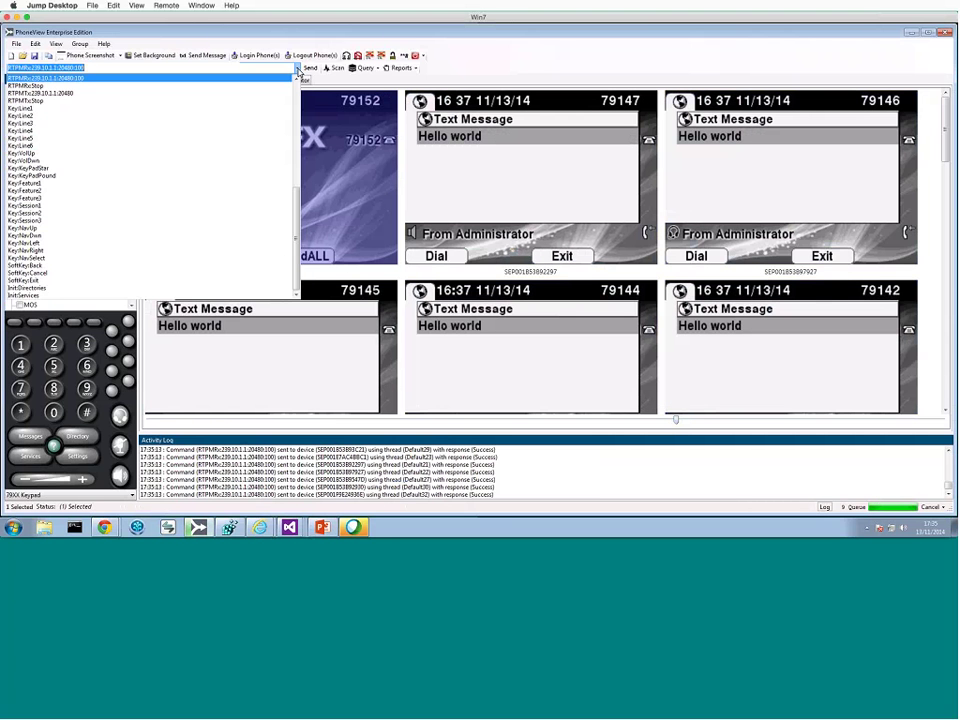
{"action": "left_click", "coordinate": [95, 95]}
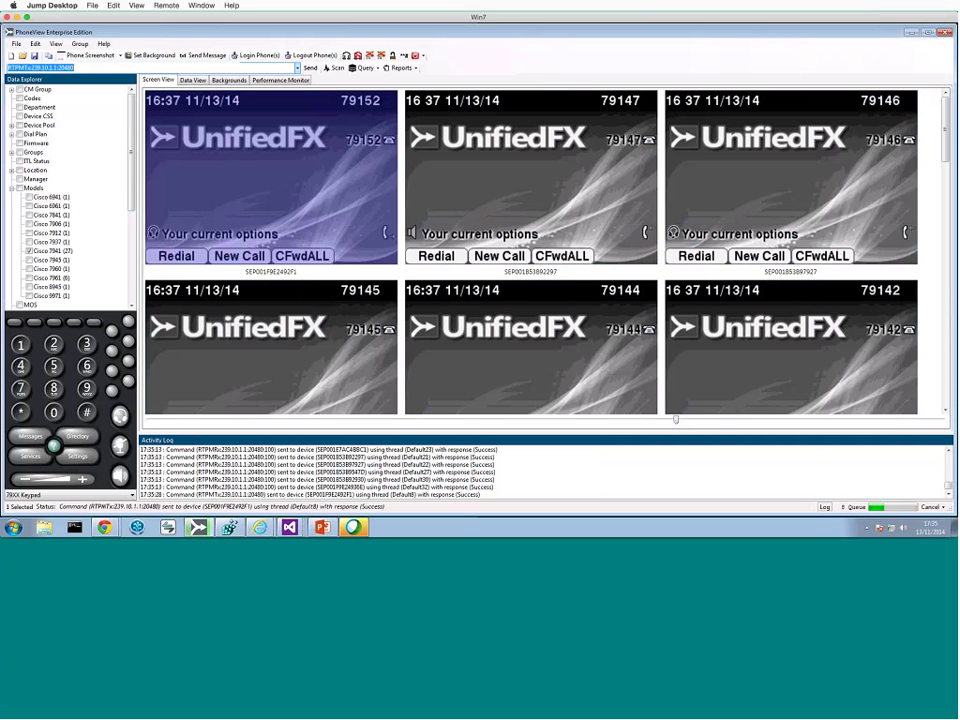
Shrink the phone screenshots back to small thumbnails, and review the text message settings without sending the message
{"action": "left_click_drag", "start_coordinate": [681, 424], "coordinate": [318, 424]}
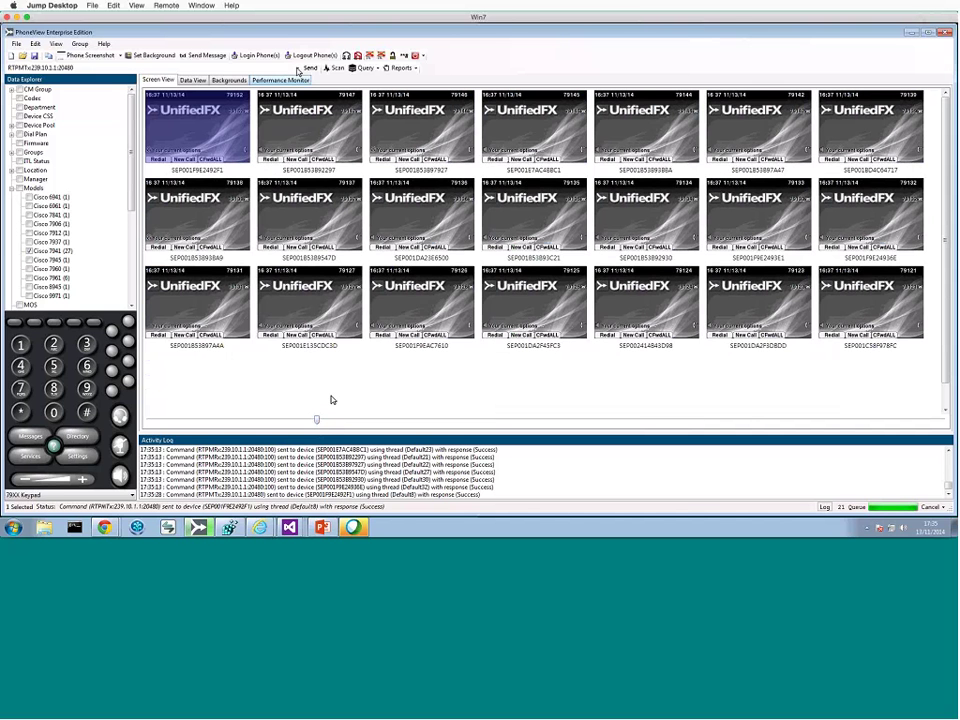
{"action": "left_click", "coordinate": [198, 56]}
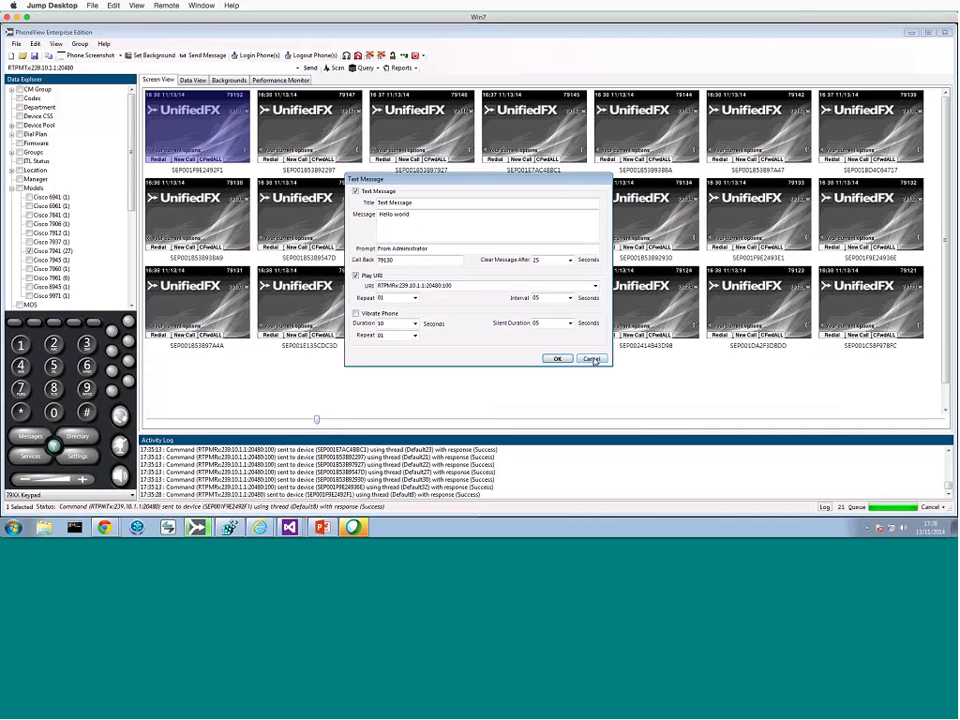
{"action": "left_click", "coordinate": [592, 359]}
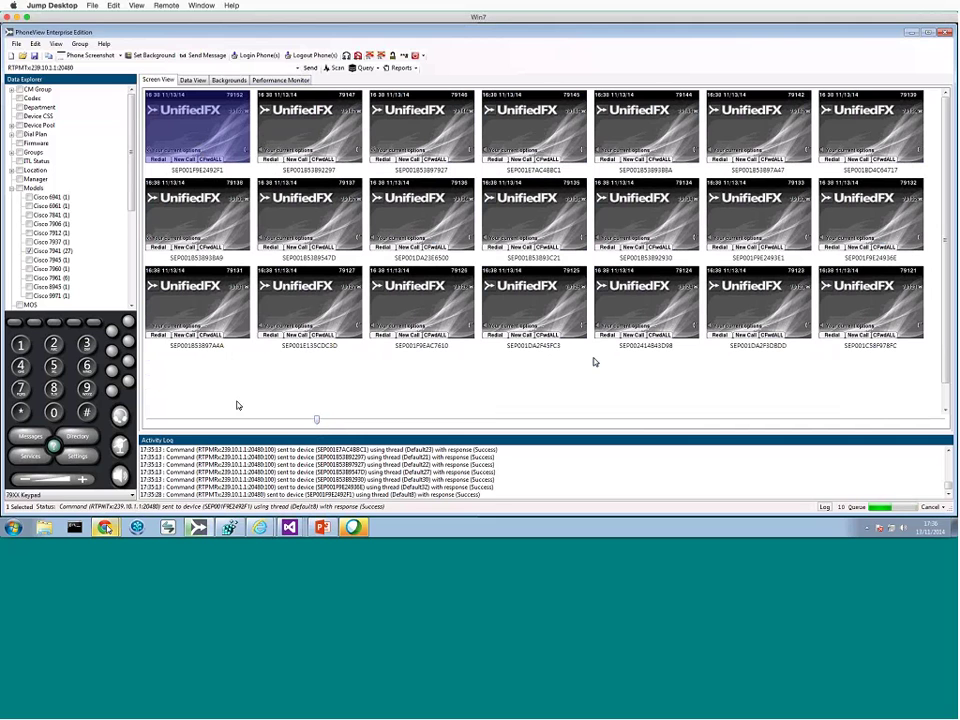
Check the build status in TeamCity's Alpha branches window, and view the PhoneView Download page in the other browser window
{"action": "mouse_move", "coordinate": [104, 527]}
{"action": "left_click", "coordinate": [100, 488]}
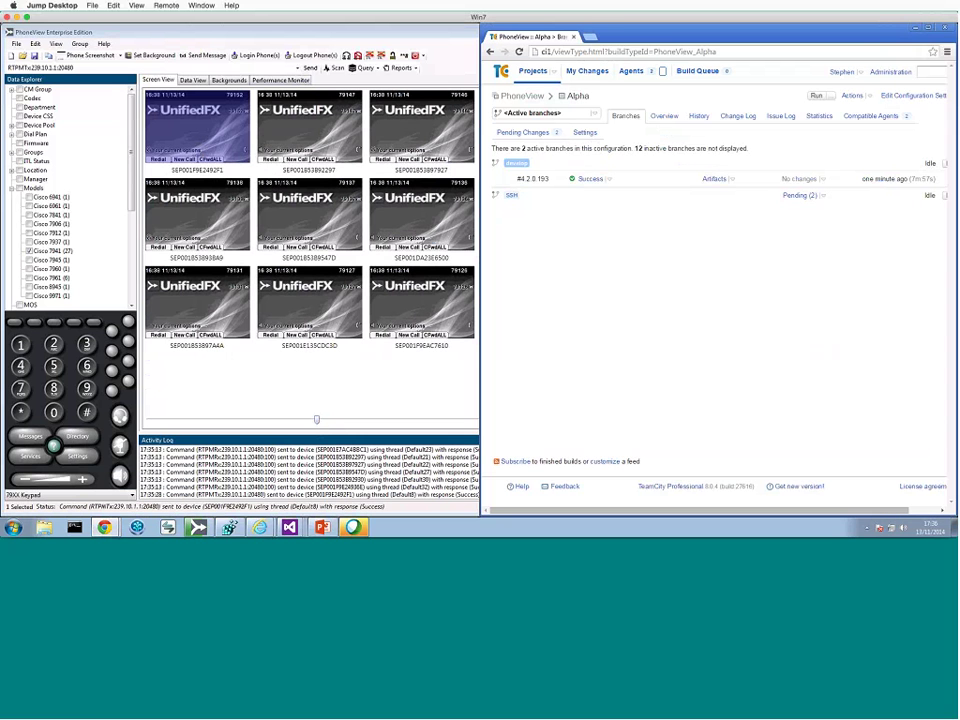
{"action": "left_click", "coordinate": [100, 488]}
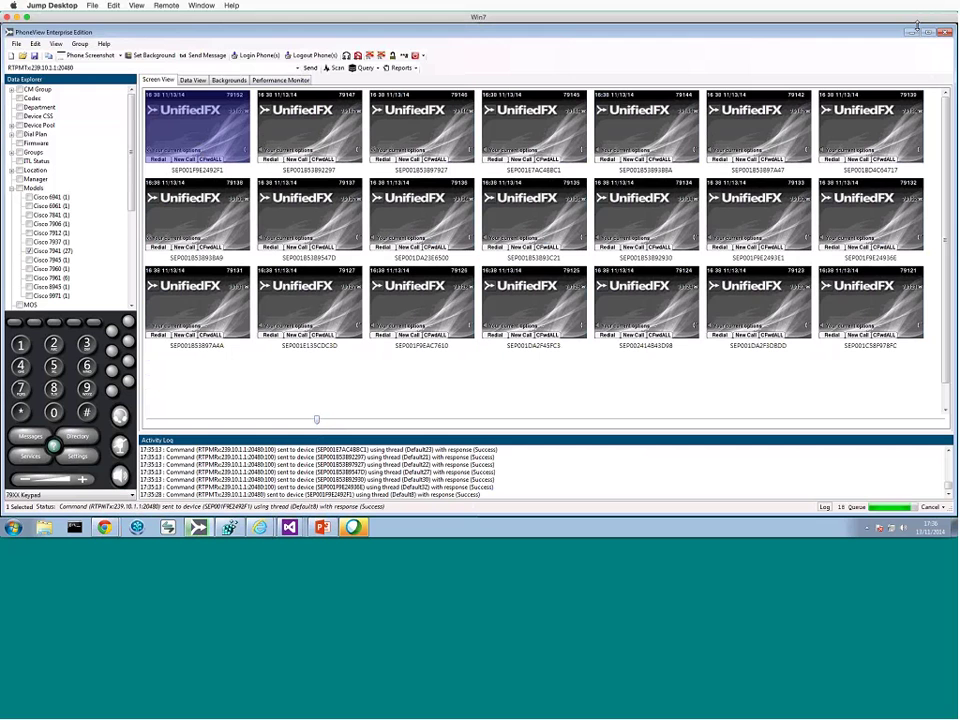
{"action": "mouse_move", "coordinate": [104, 527]}
{"action": "left_click", "coordinate": [97, 503]}
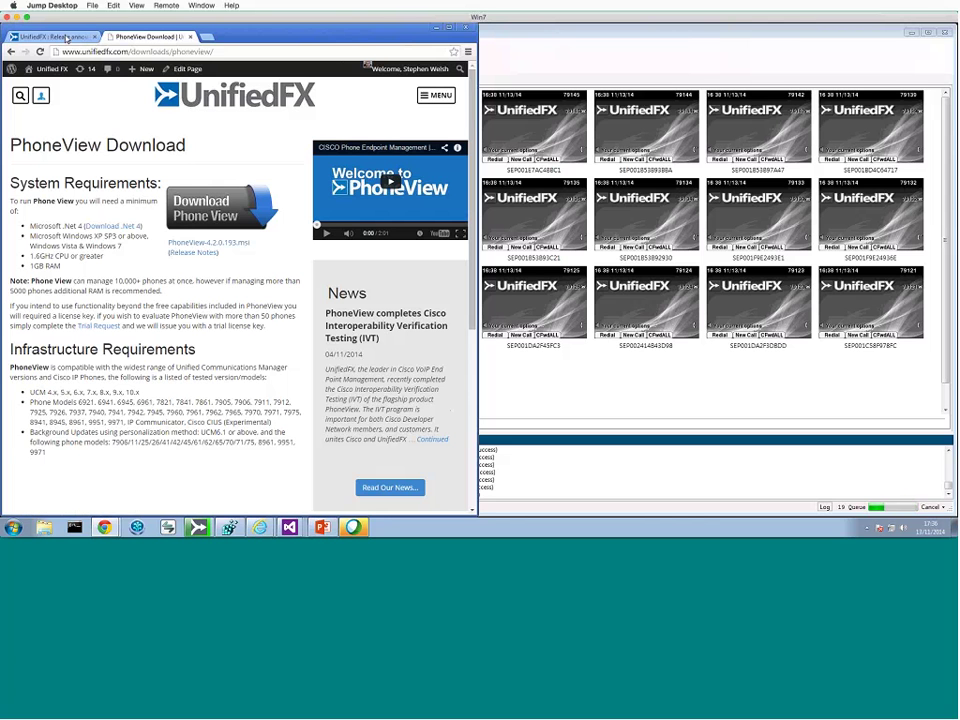
Reload the release announcements forum and open the PhoneView 4.2.0.193 Release Notes
{"action": "left_click", "coordinate": [65, 37]}
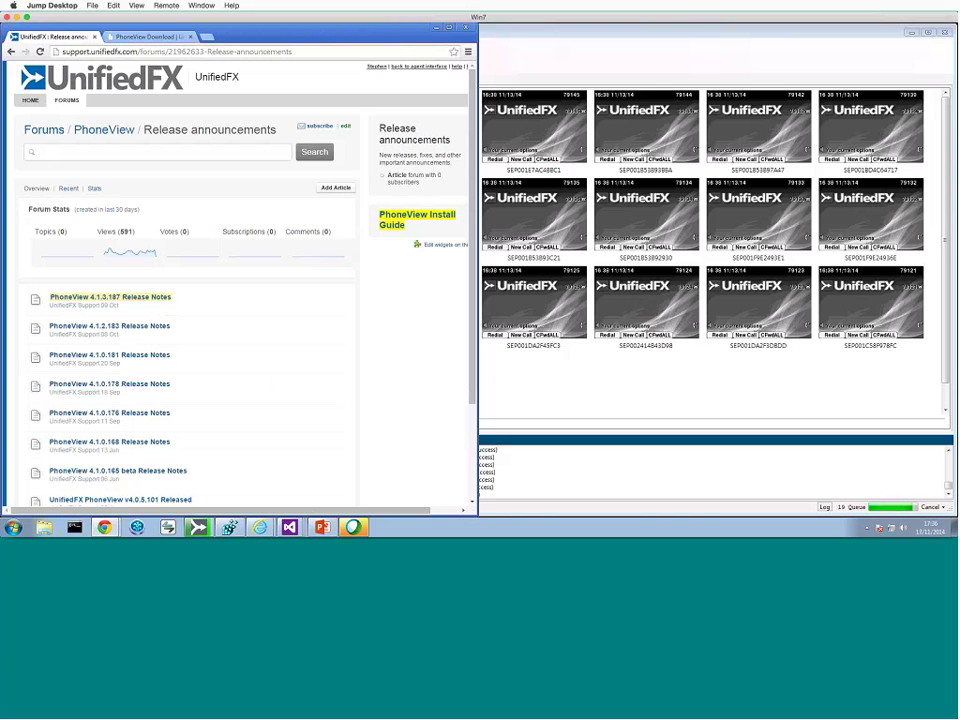
{"action": "left_click", "coordinate": [41, 52]}
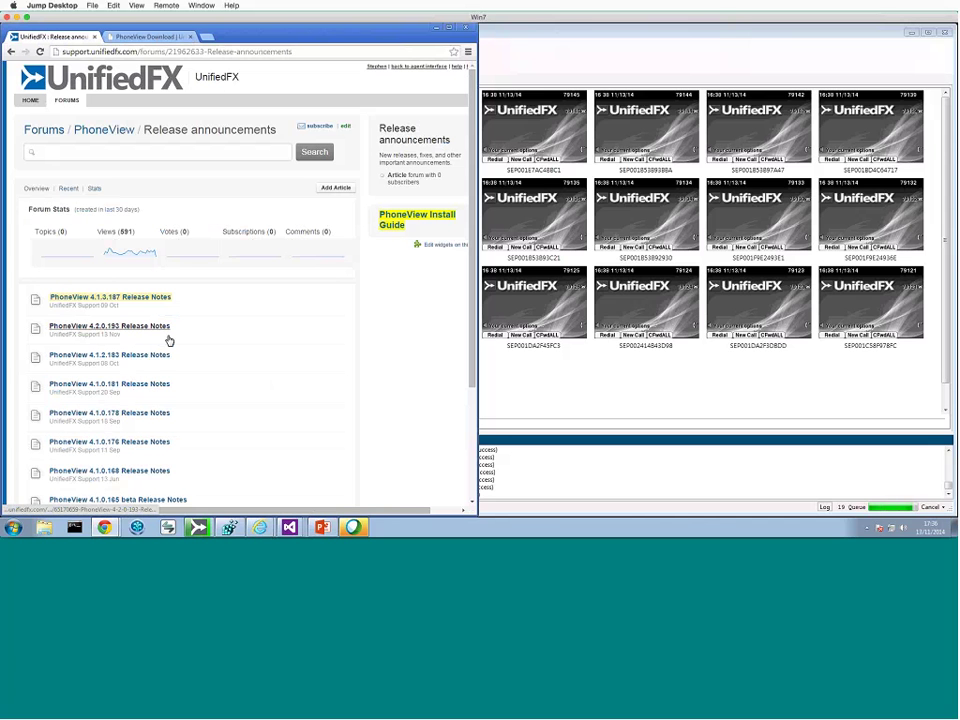
{"action": "left_click", "coordinate": [117, 331]}
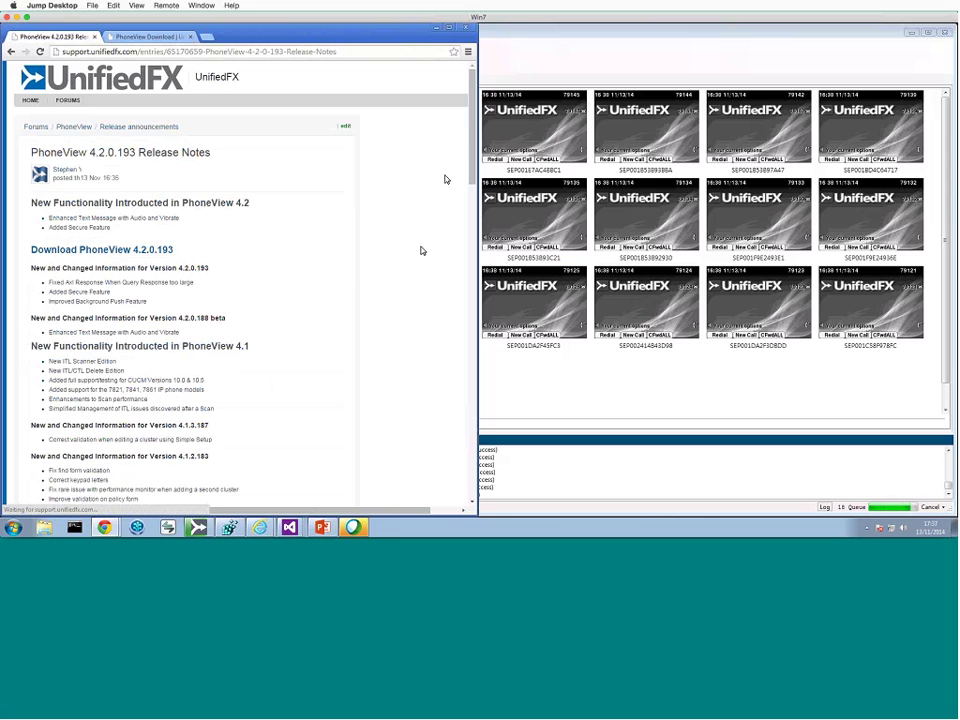
Pin the PhoneView 4.2.0.193 Release Notes to home, highlight them in the forum, and look through the article
{"action": "left_click", "coordinate": [385, 177]}
{"action": "left_click", "coordinate": [385, 163]}
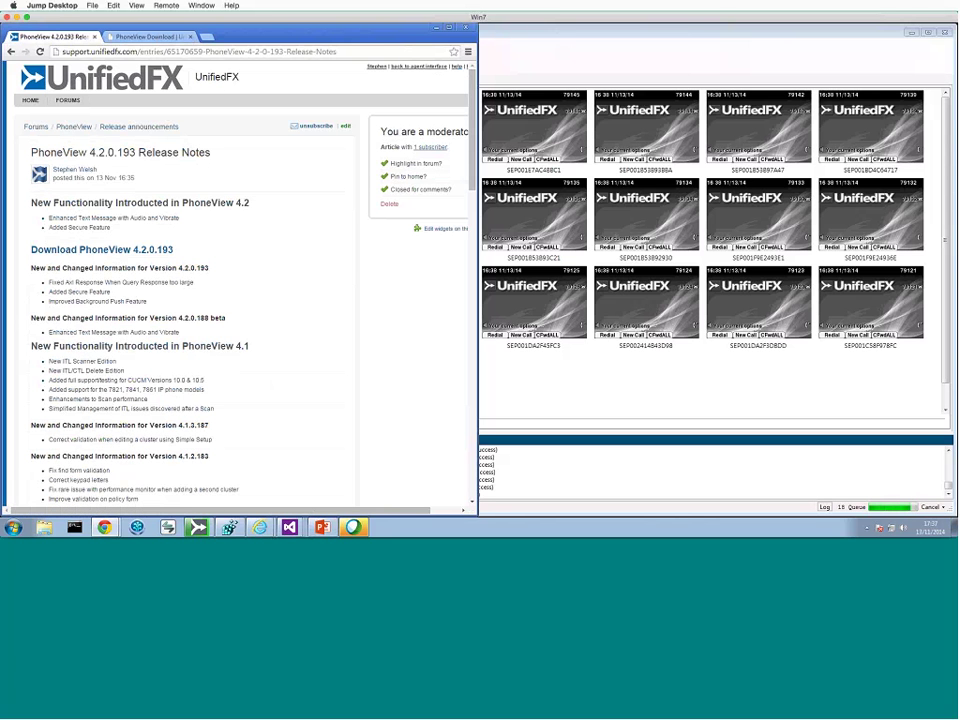
{"action": "scroll", "coordinate": [318, 380], "scroll_direction": "right", "scroll_amount": 2}
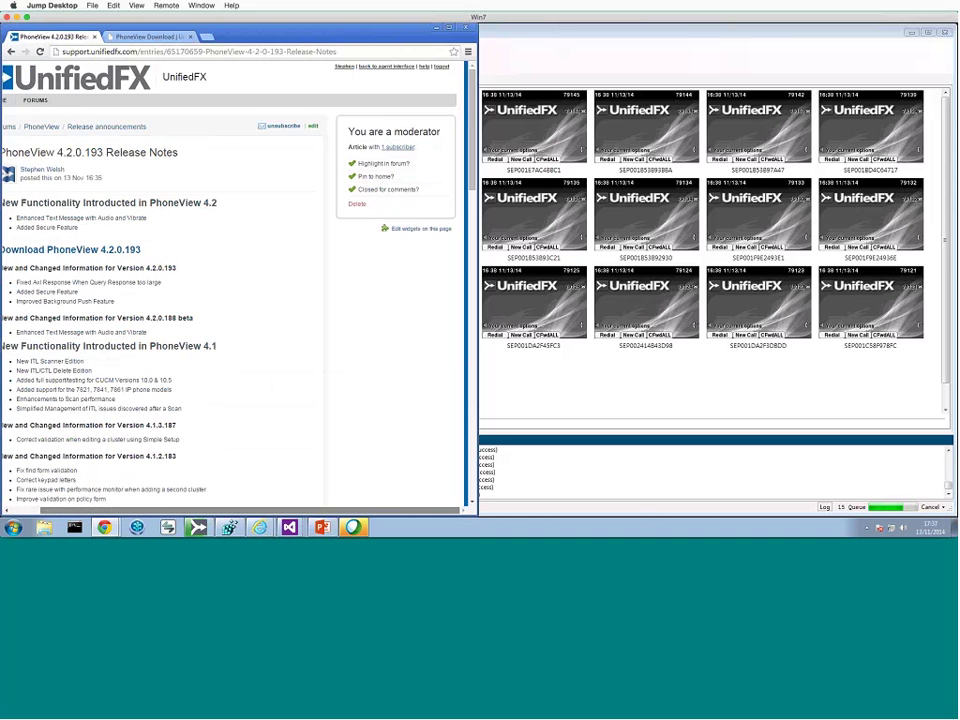
{"action": "scroll", "coordinate": [472, 468], "scroll_direction": "down", "scroll_amount": 15}
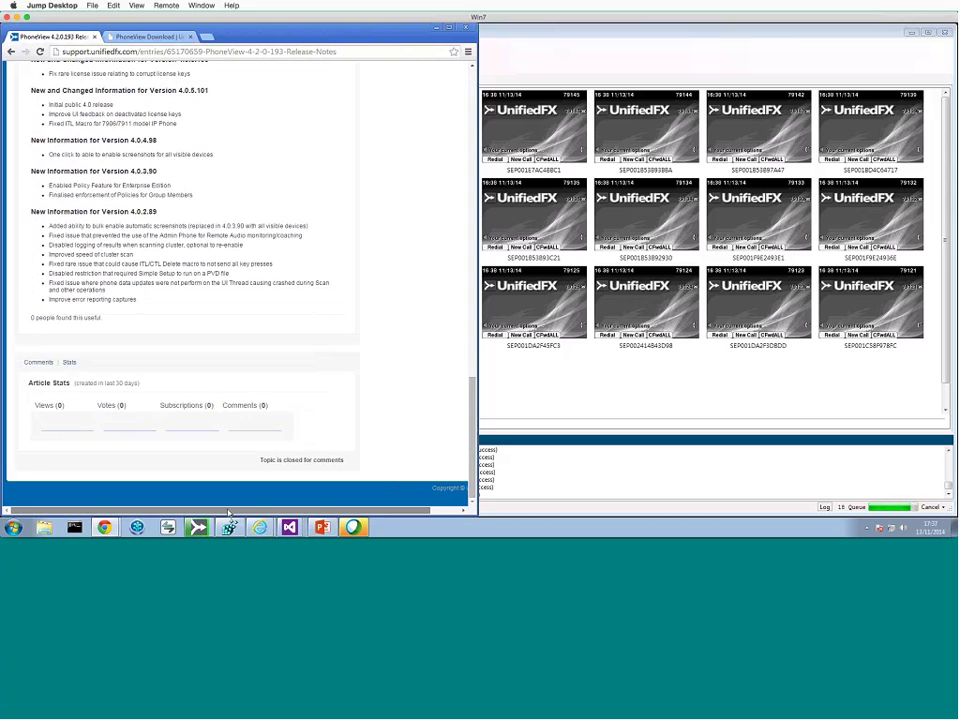
Go from the article to the release announcements forum, look at the PhoneView 4.1.3.187 Release Notes, and return to the forum
{"action": "scroll", "coordinate": [366, 512], "scroll_direction": "left", "scroll_amount": 2}
{"action": "scroll", "coordinate": [138, 128], "scroll_direction": "up", "scroll_amount": 15}
{"action": "left_click", "coordinate": [138, 128]}
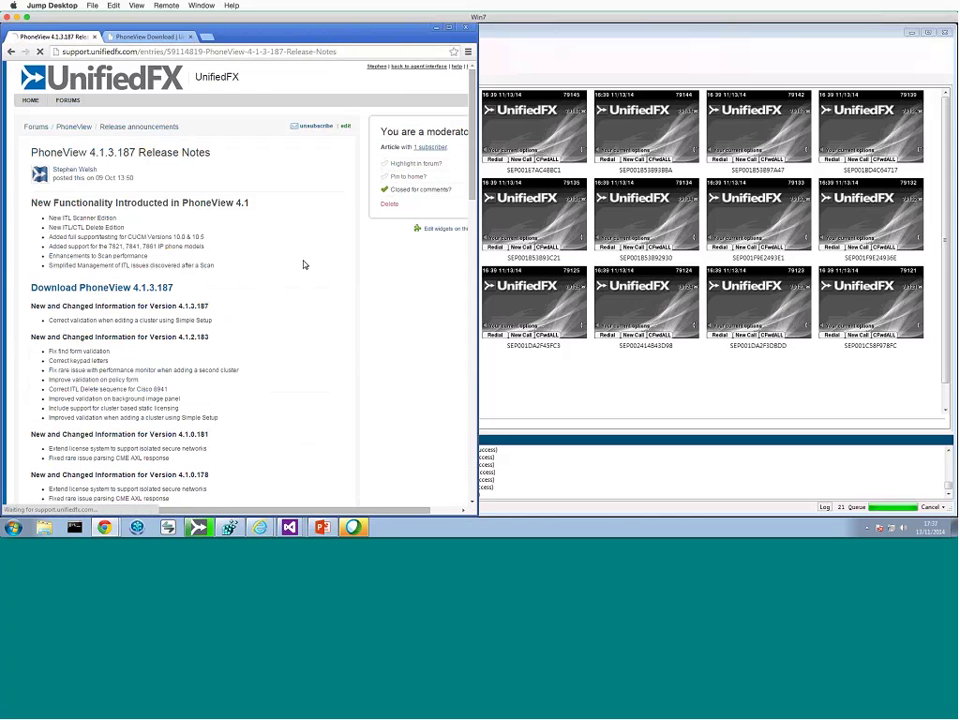
{"action": "key", "text": "alt+Left"}
Check the PhoneView Download page, and review the pinned PhoneView 4.2.0.193 Release Notes on the support site's home page
{"action": "left_click", "coordinate": [161, 38]}
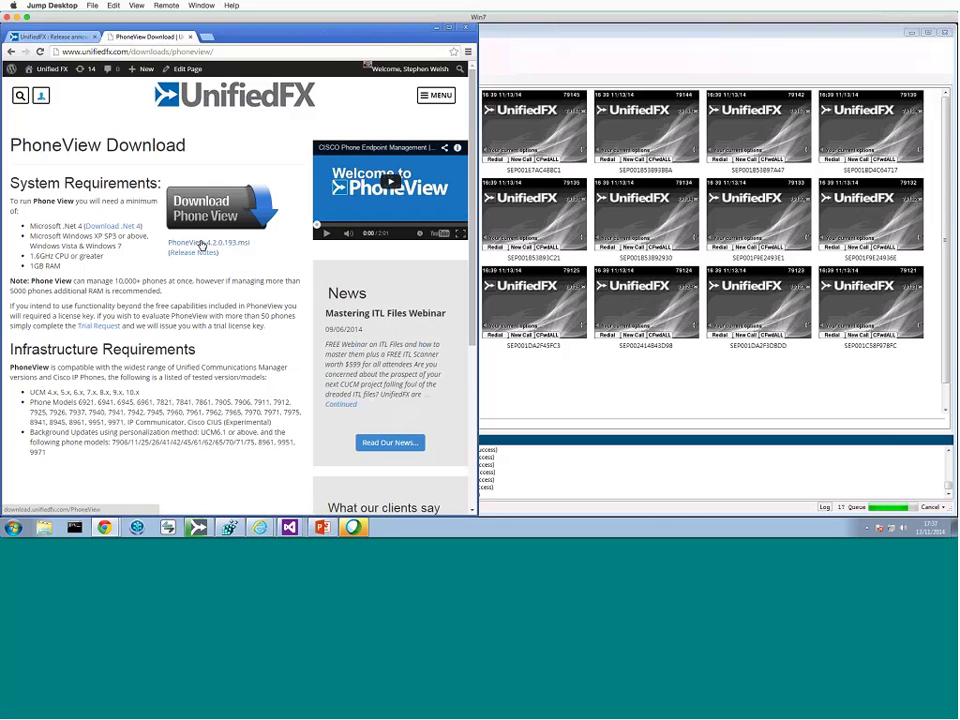
{"action": "left_click", "coordinate": [50, 38]}
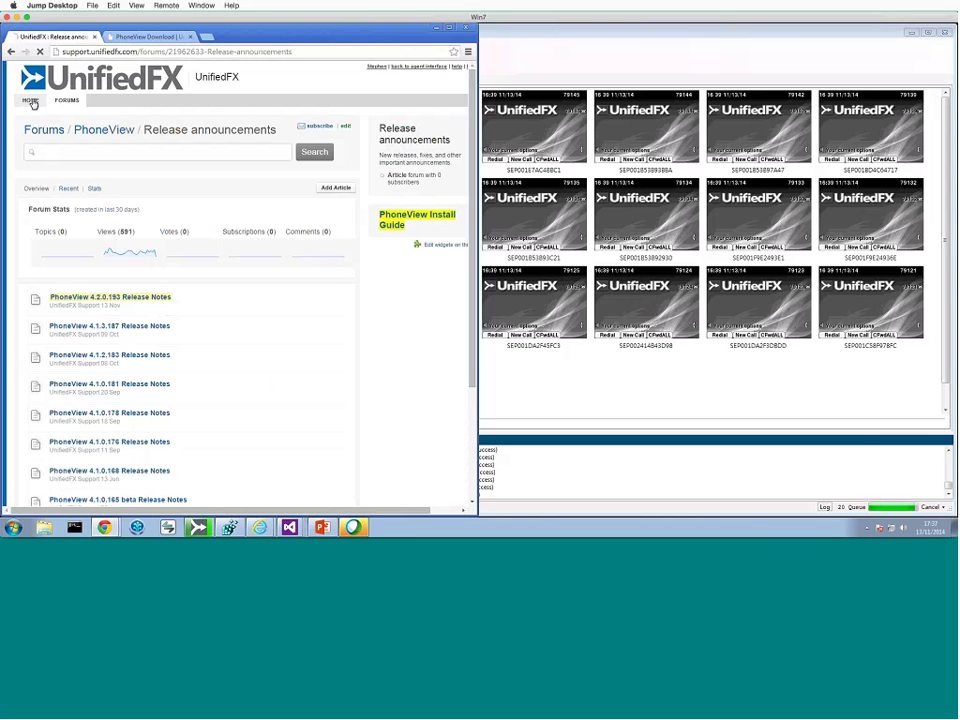
{"action": "key", "text": "alt+Left"}
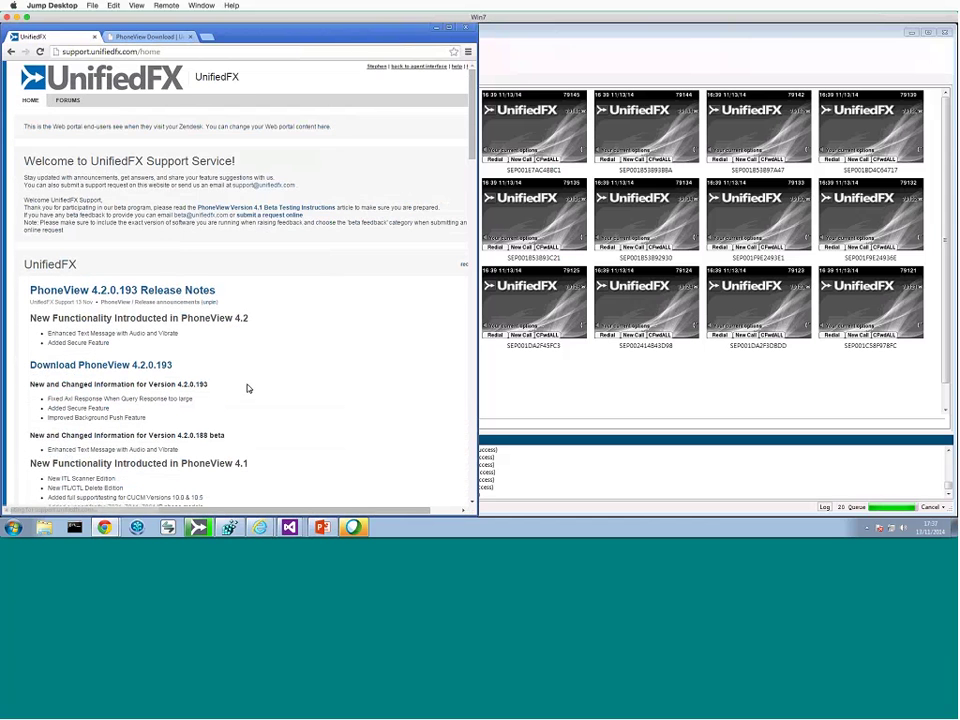
{"action": "scroll", "coordinate": [248, 388], "scroll_direction": "down", "scroll_amount": 1}
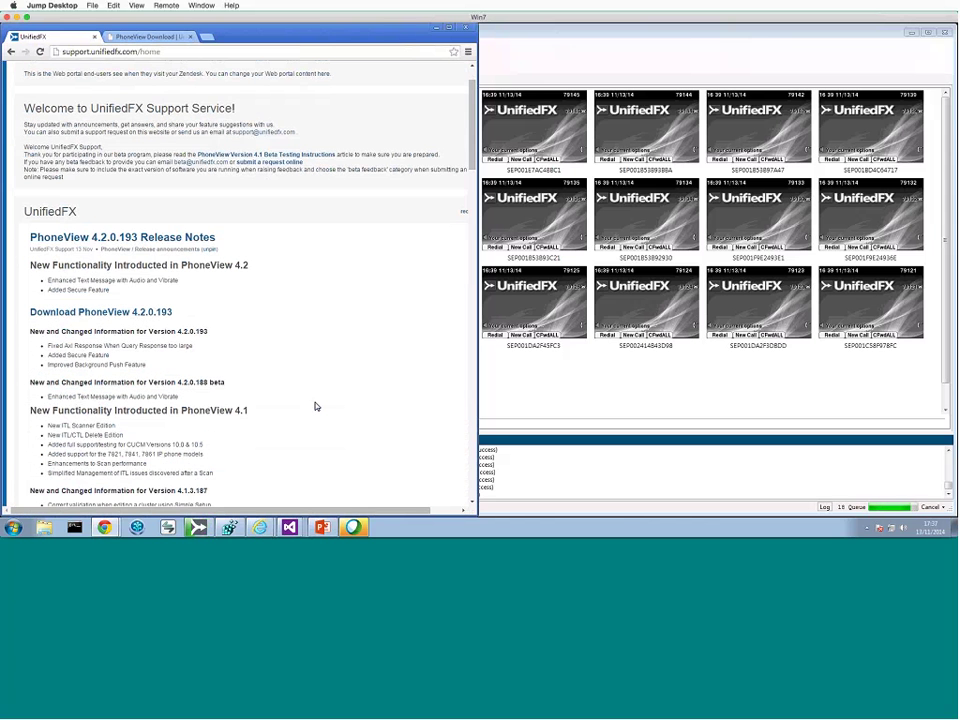
Switch to PhoneView and turn off Automatic Screenshot for all visible phones
{"action": "key", "text": "alt+Tab"}
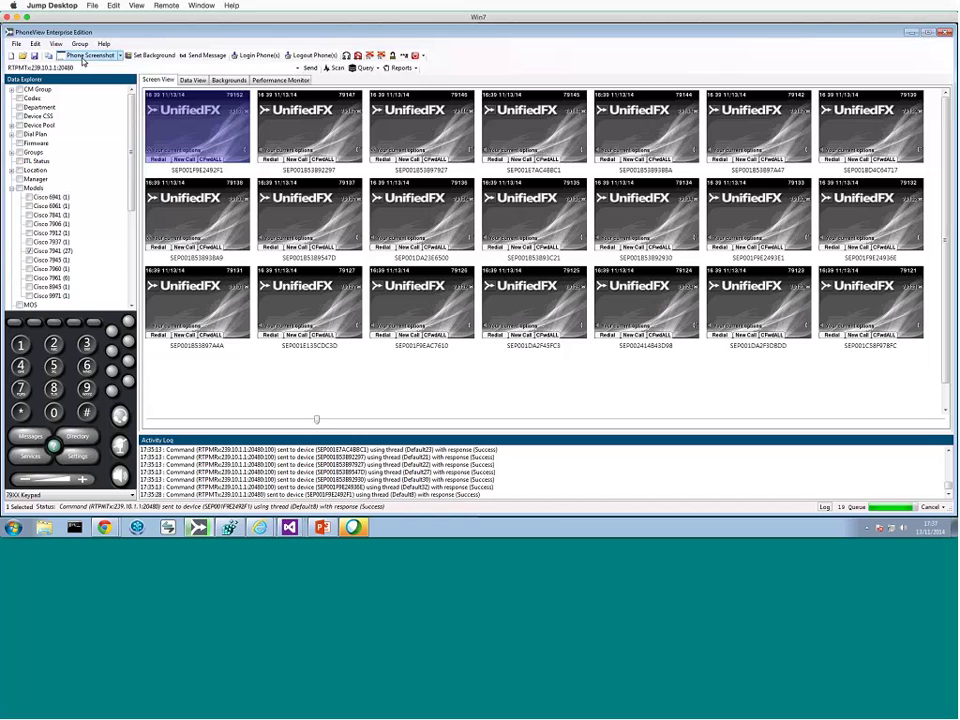
{"action": "left_click", "coordinate": [120, 56]}
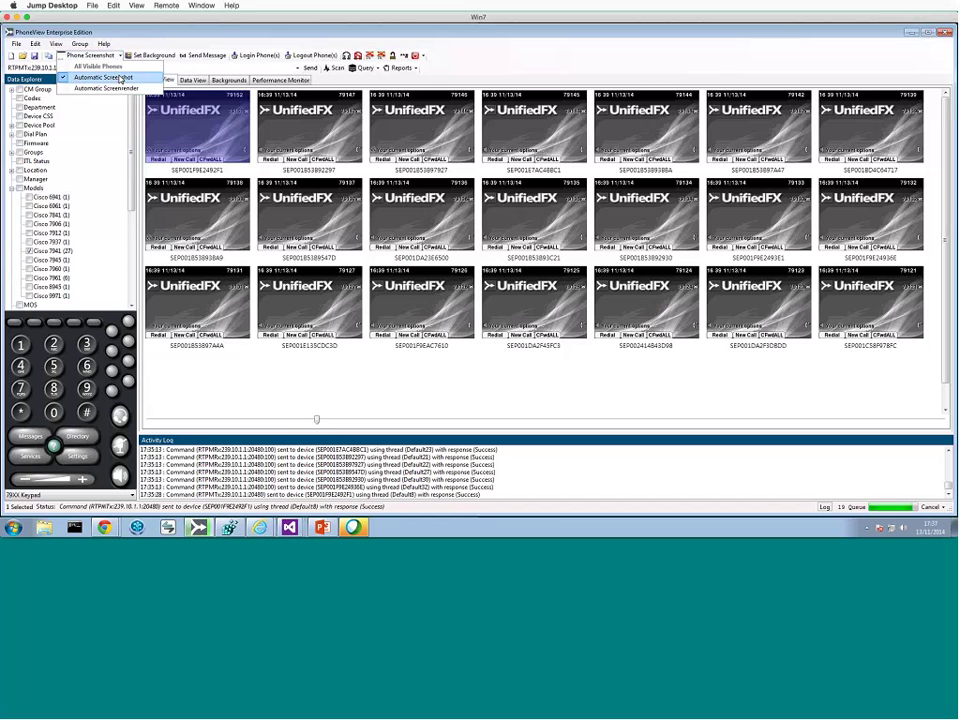
{"action": "left_click", "coordinate": [118, 77]}
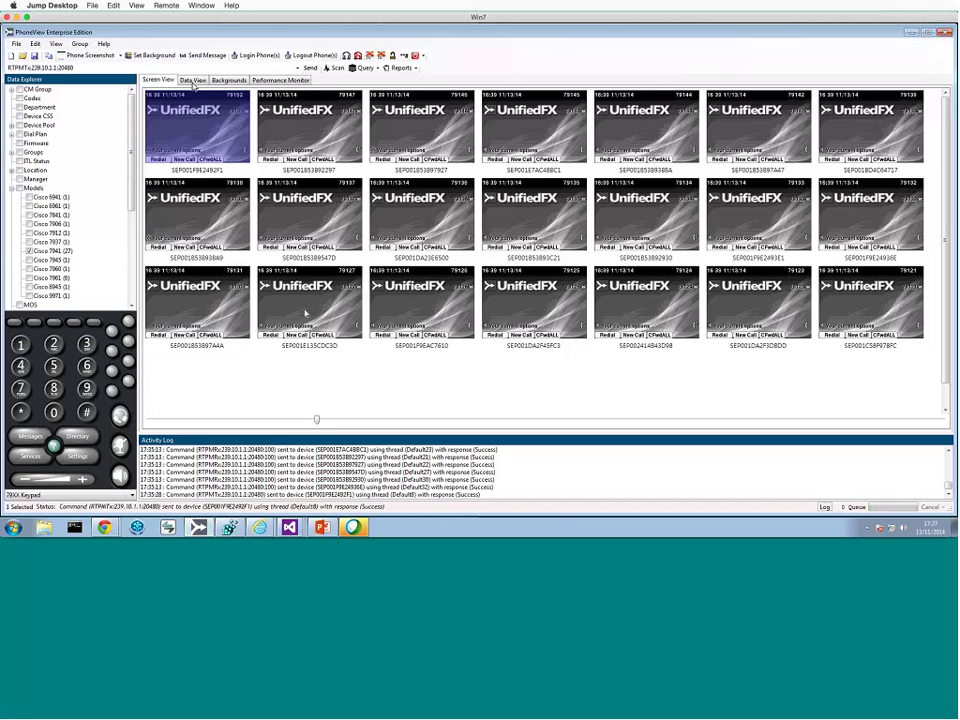
Check for PhoneView updates, and start the update to version 4.2.0.193 from its list of changes after highlighting the new functionality
{"action": "left_click", "coordinate": [102, 45]}
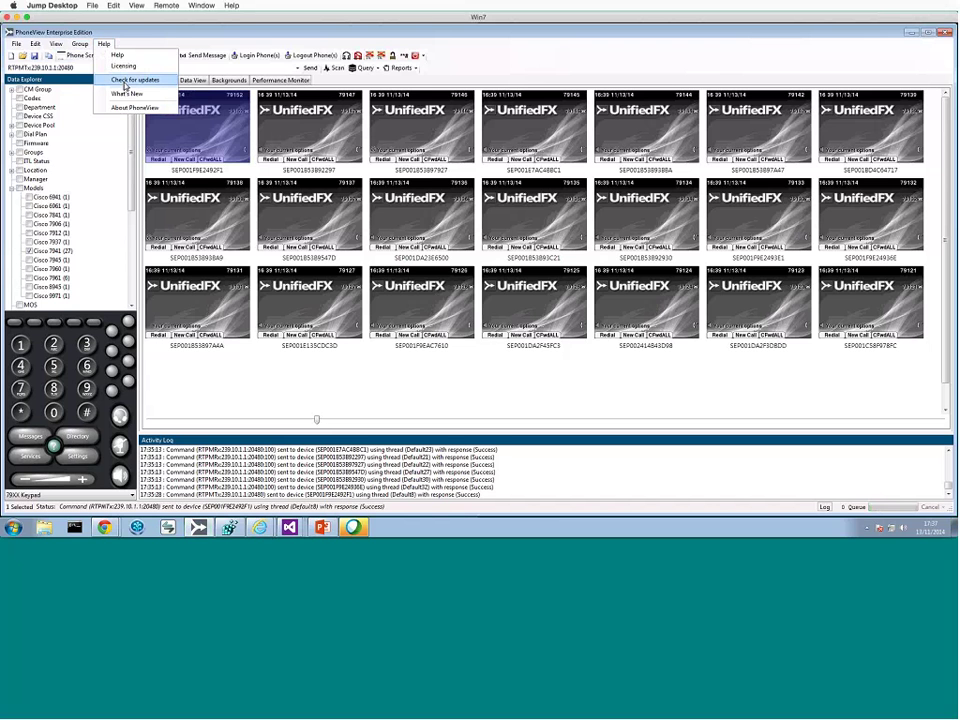
{"action": "left_click", "coordinate": [125, 85]}
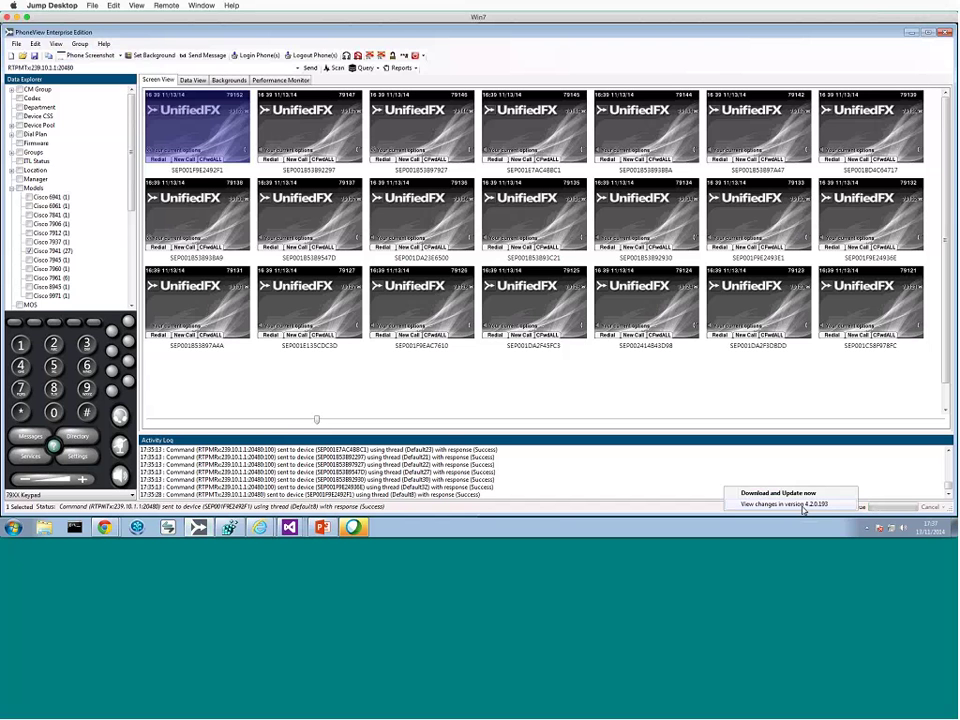
{"action": "left_click", "coordinate": [770, 507]}
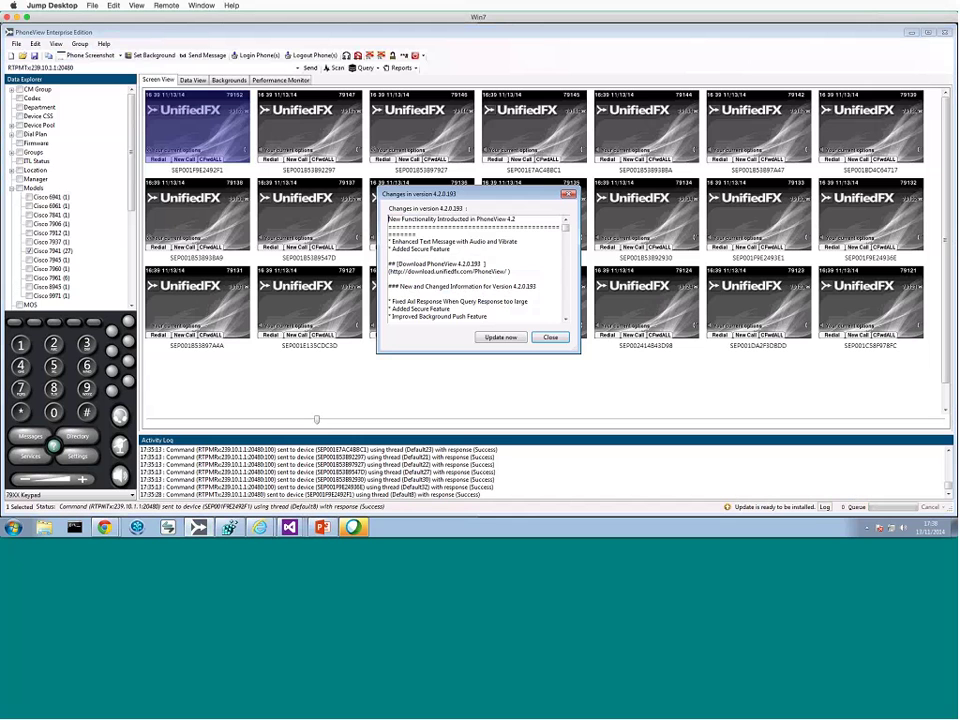
{"action": "mouse_move", "coordinate": [388, 249]}
{"action": "left_mouse_down"}
{"action": "mouse_move", "coordinate": [450, 249]}
{"action": "mouse_move", "coordinate": [394, 242]}
{"action": "left_mouse_up"}
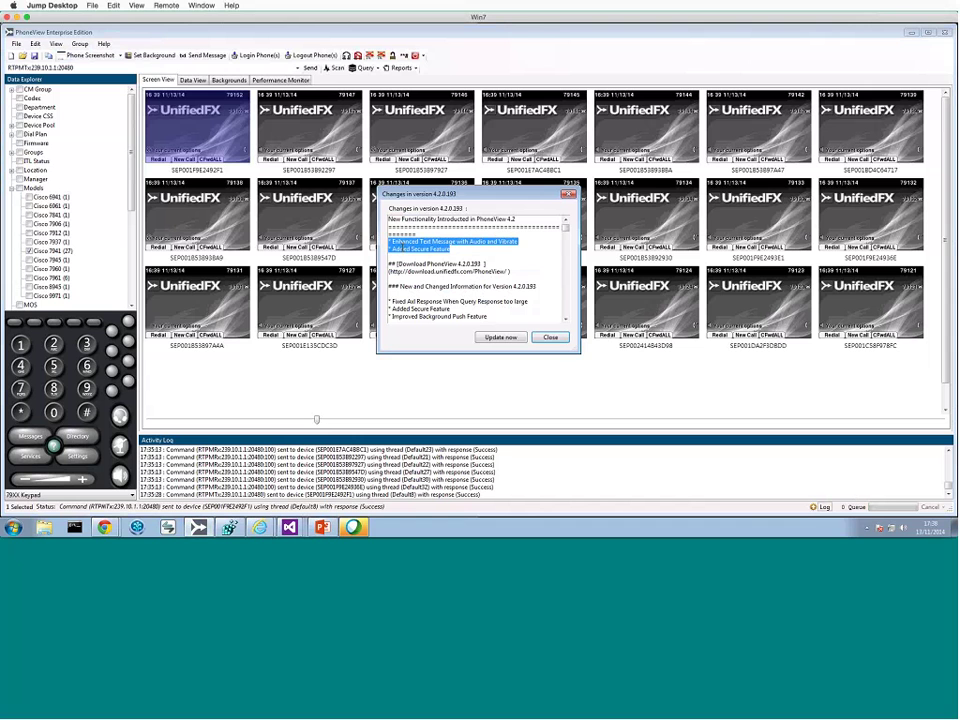
{"action": "left_click", "coordinate": [517, 338]}
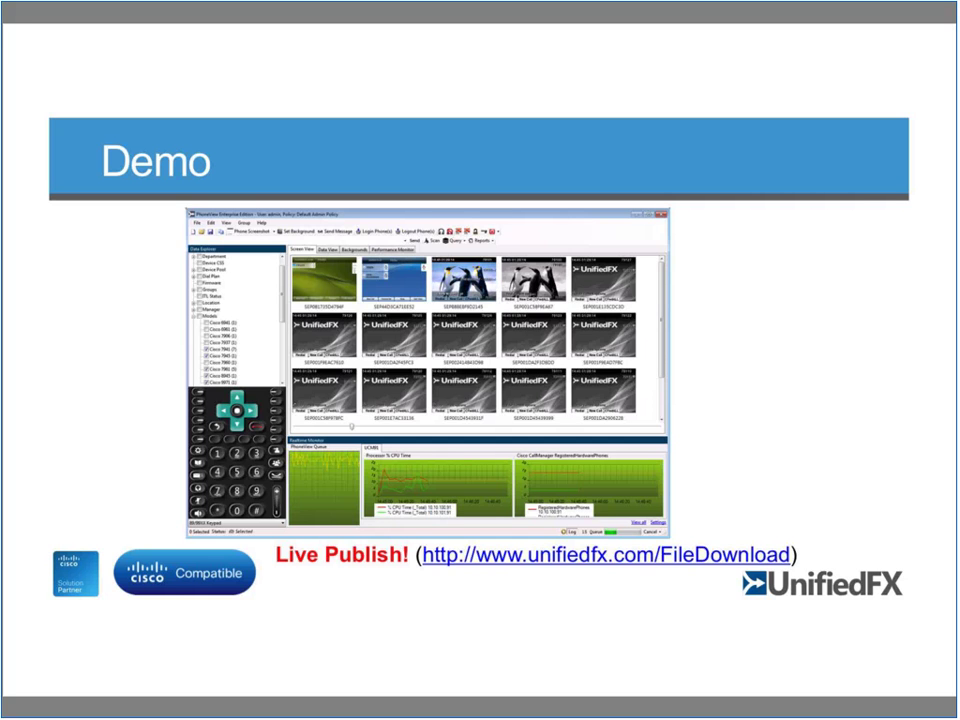
{"action": "key", "text": "Right"}
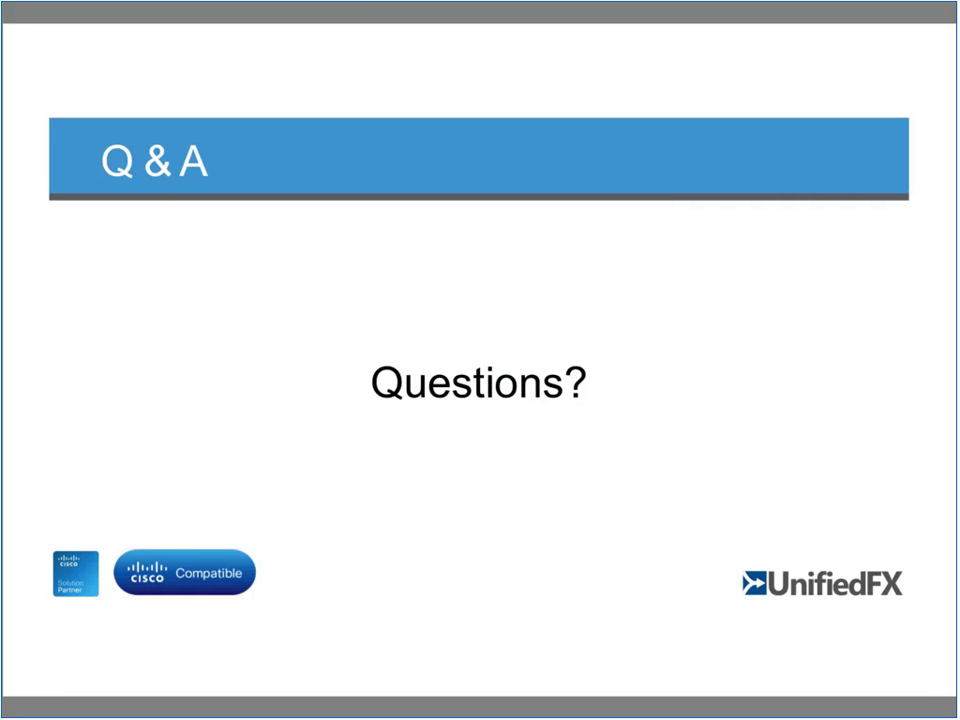